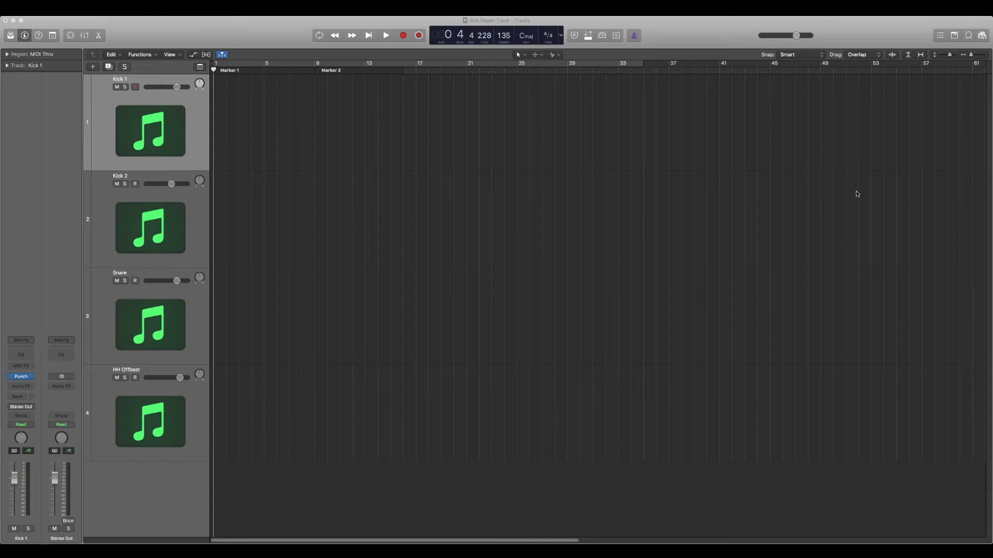
Open the Punch instrument on the Kick 1 track and browse its bank list and preset options
left_click(24, 377)
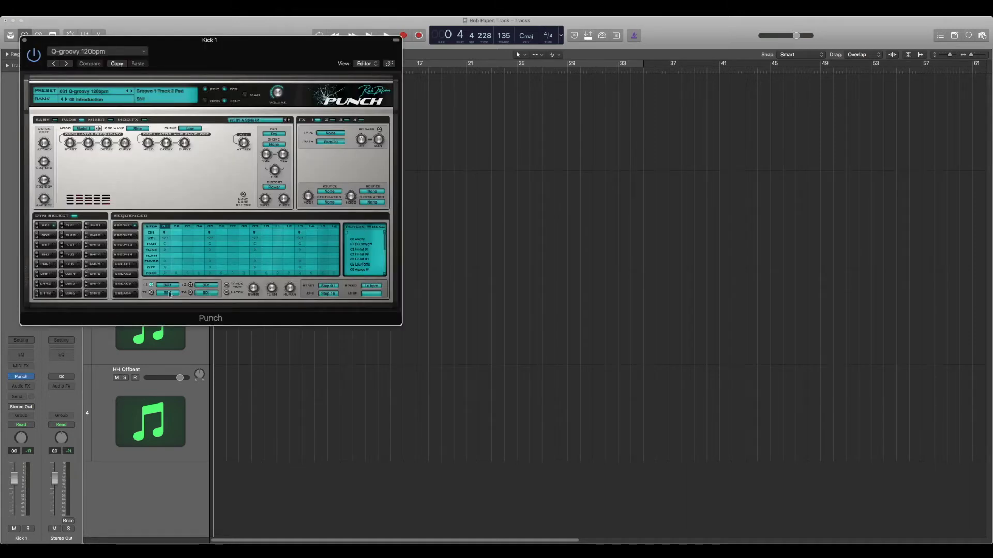
left_click(86, 98)
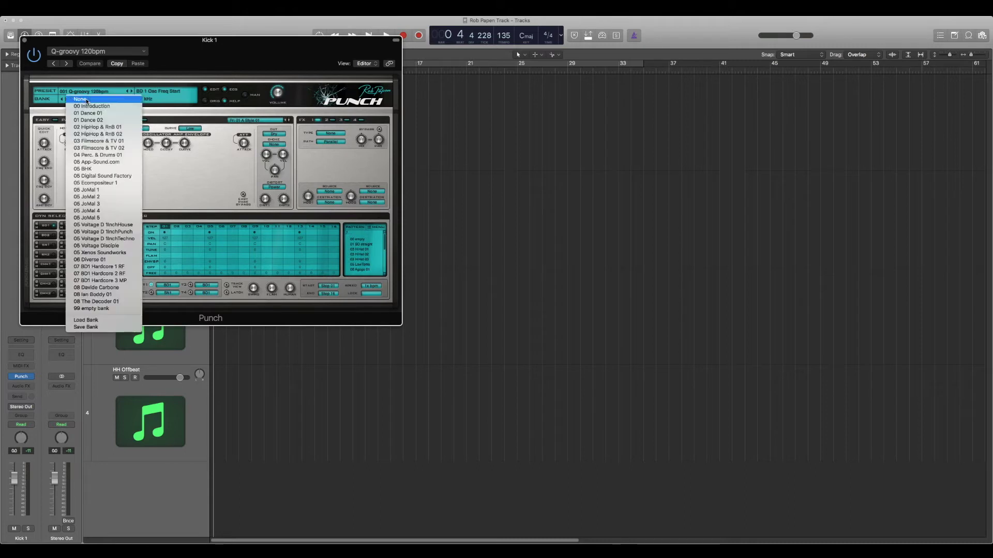
left_click(86, 91)
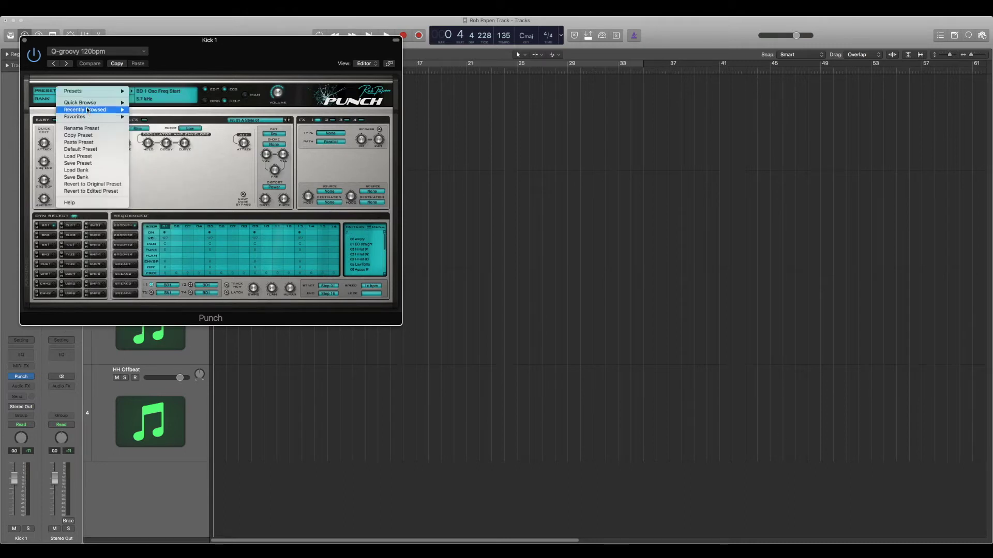
mouse_move(99, 104)
mouse_move(136, 167)
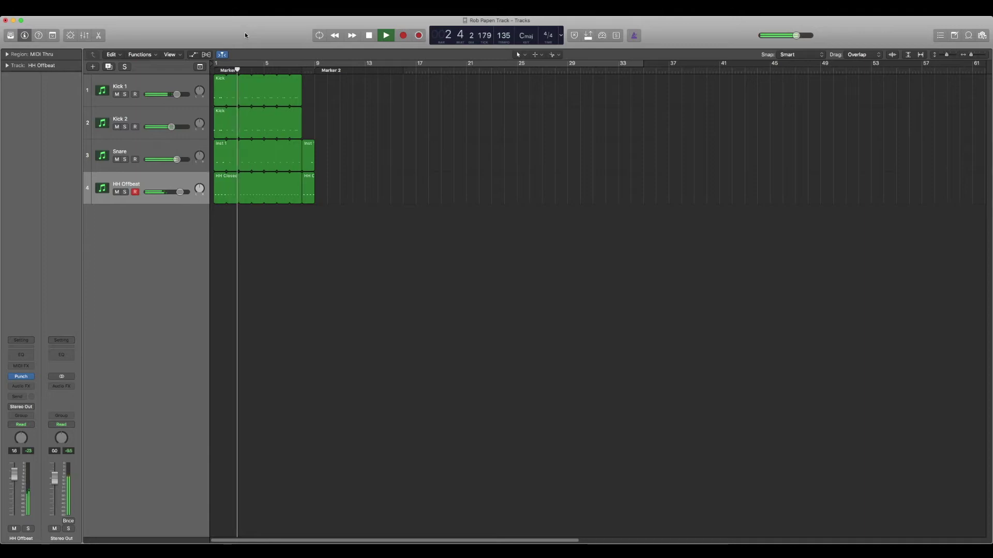
Stop the drum playback and browse the preset folders of the RP-Verb2 reverb on the Drums Bus
key("space")
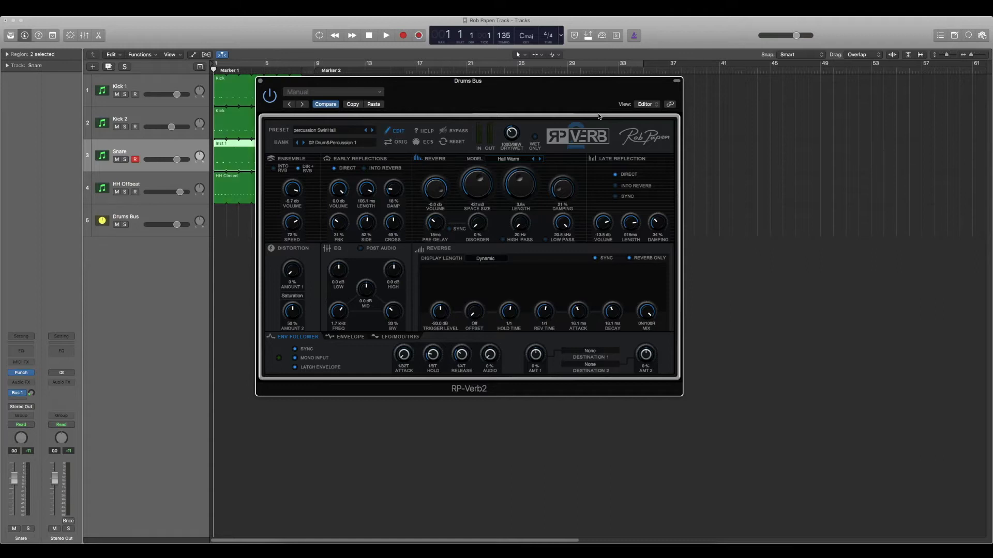
left_click(337, 133)
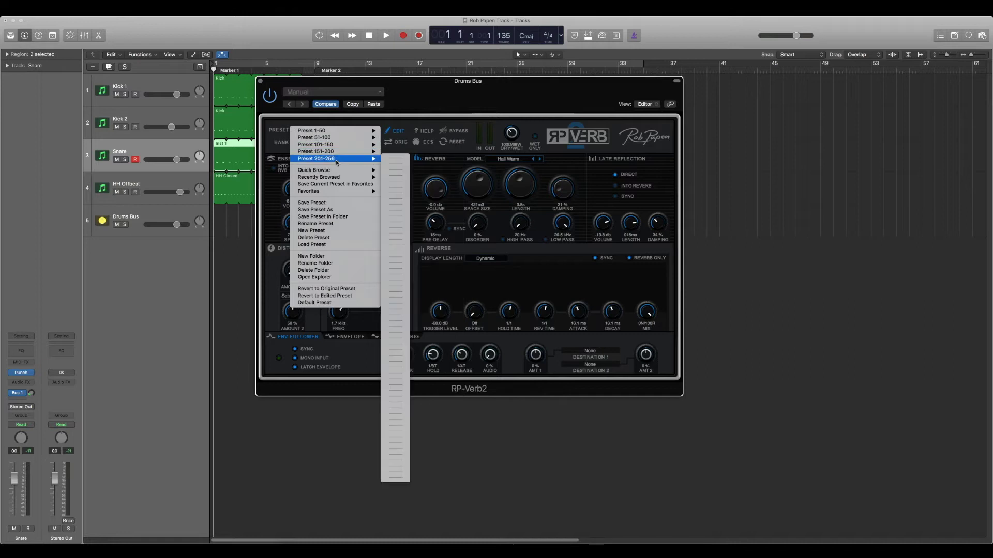
mouse_move(331, 169)
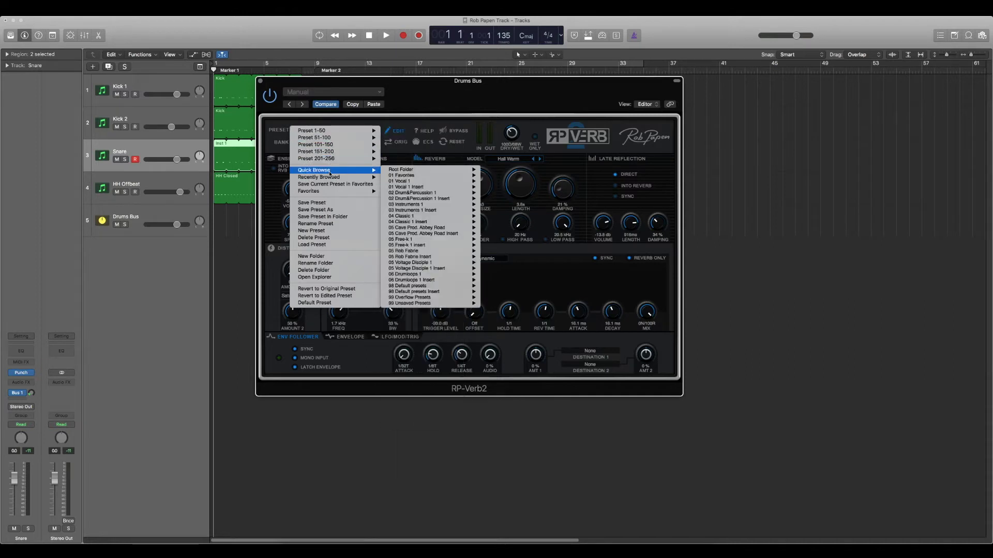
mouse_move(407, 177)
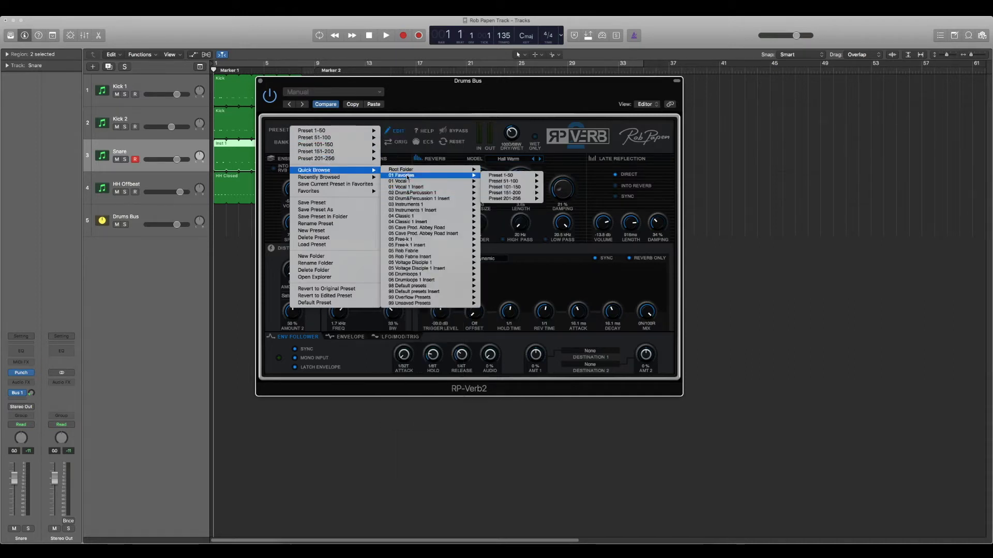
left_click(328, 131)
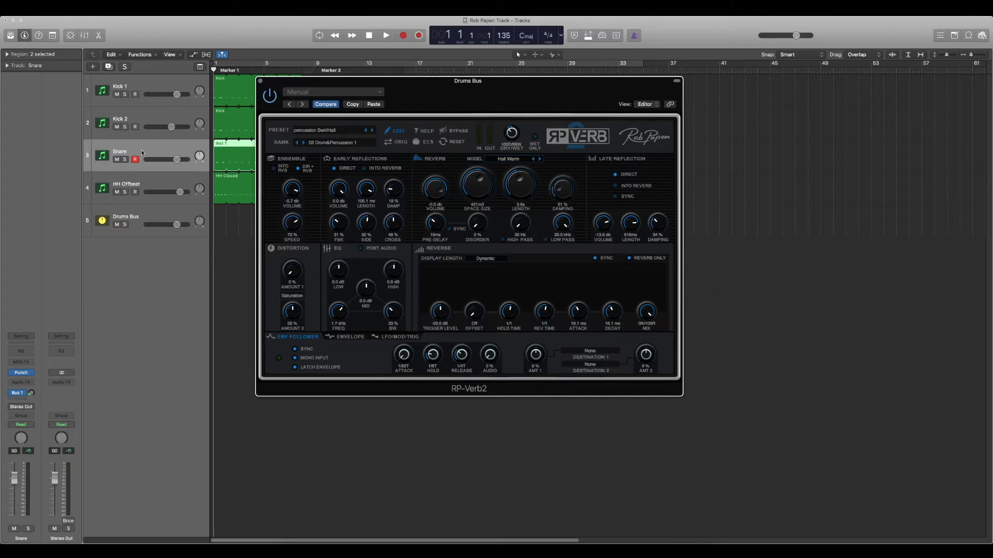
Solo the Snare track, listen to it through the RP-Verb2 reverb, and unsolo it
left_click(125, 159)
key("space")
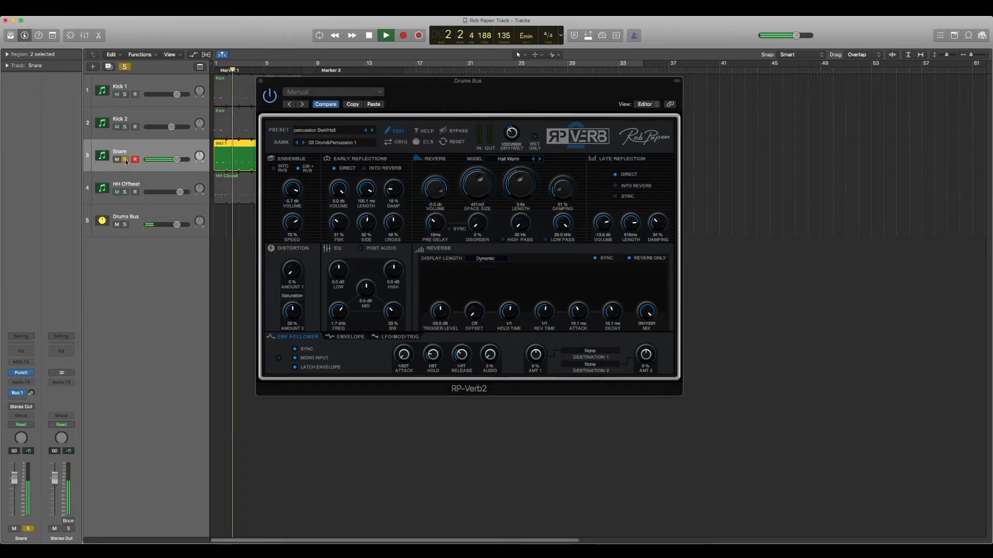
key("space")
left_click(125, 160)
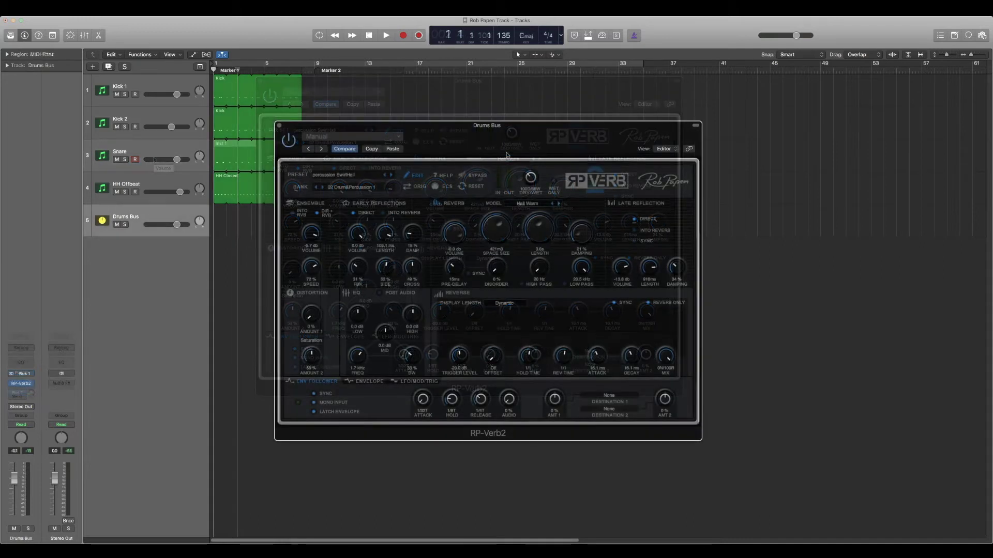
Play all the drums and toggle the RP-Verb2 bypass to compare the sound with and without reverb
key("space")
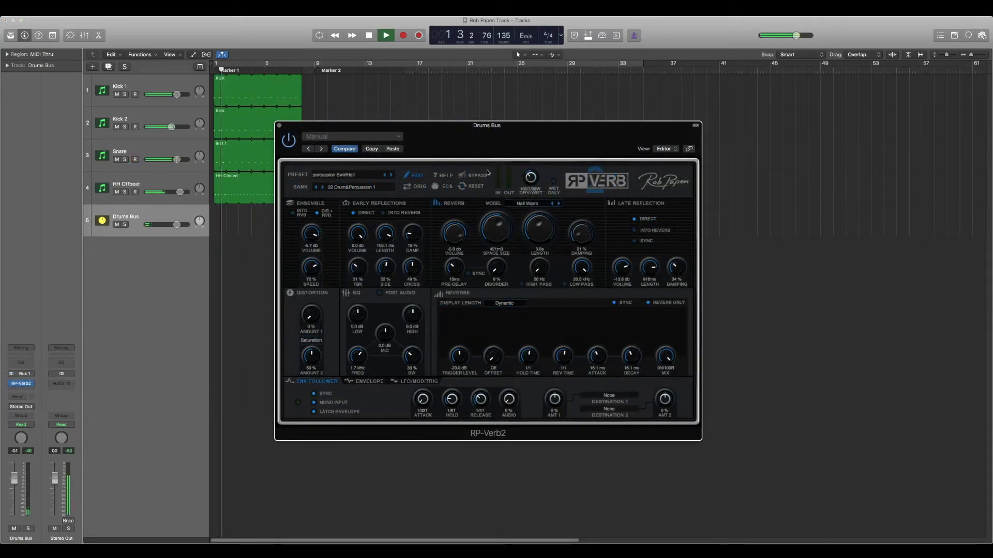
left_click(463, 177)
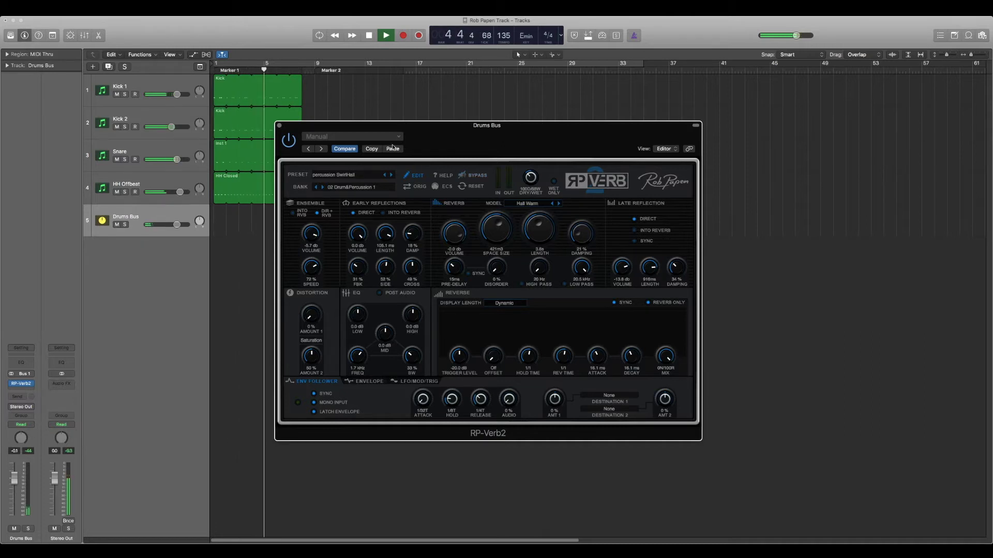
key("space")
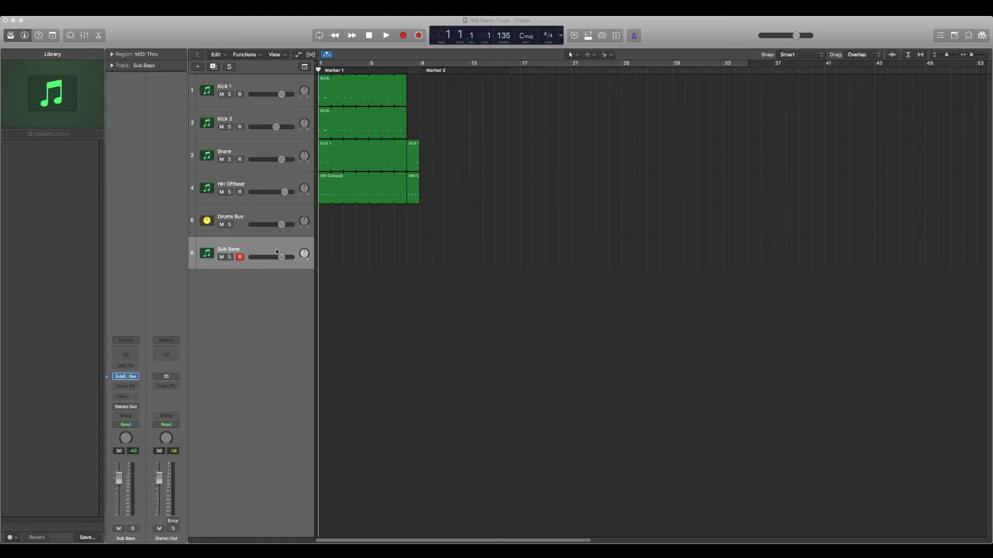
View the SubBoomBass2 instrument on the Sub Bass track and listen to the bass with the drums from bar 9
left_click(127, 377)
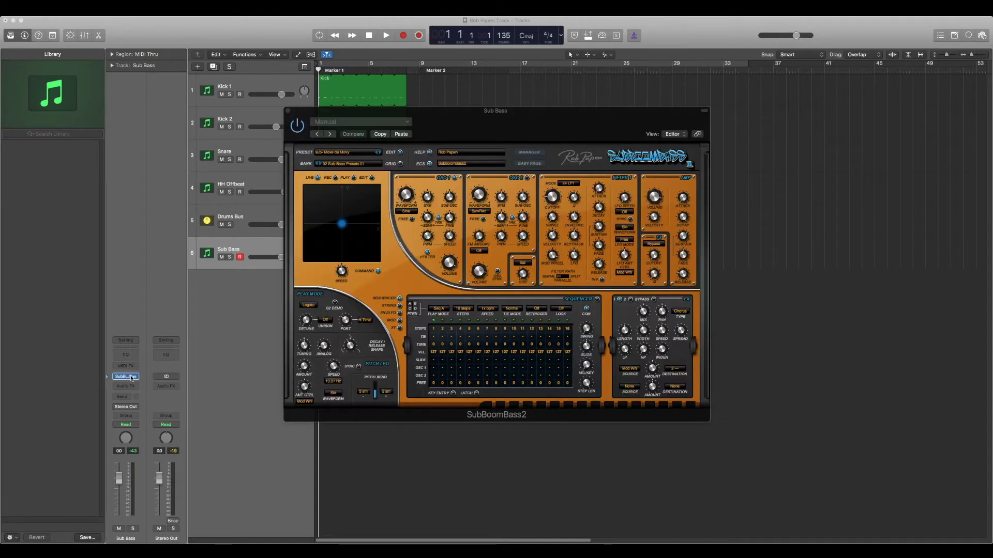
left_click(504, 133)
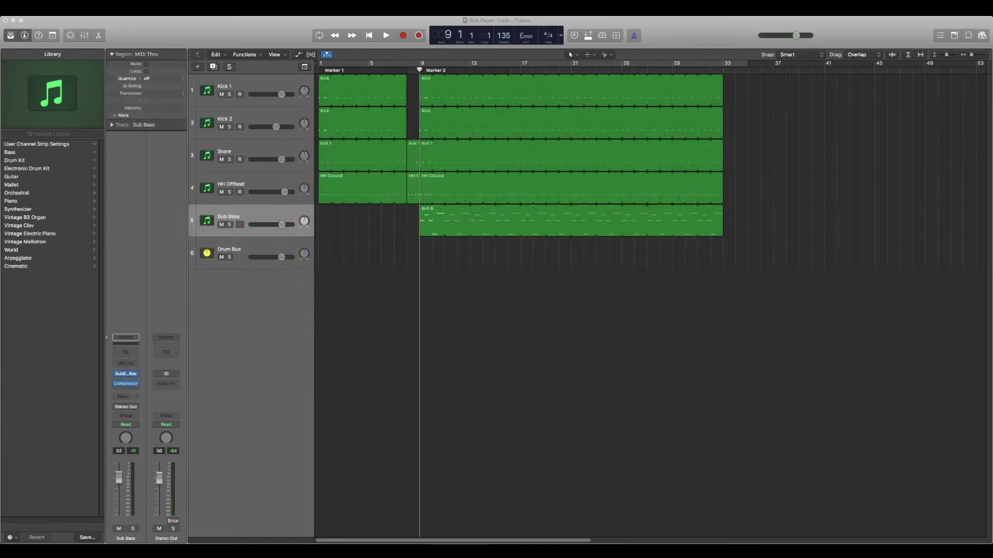
left_click(481, 314)
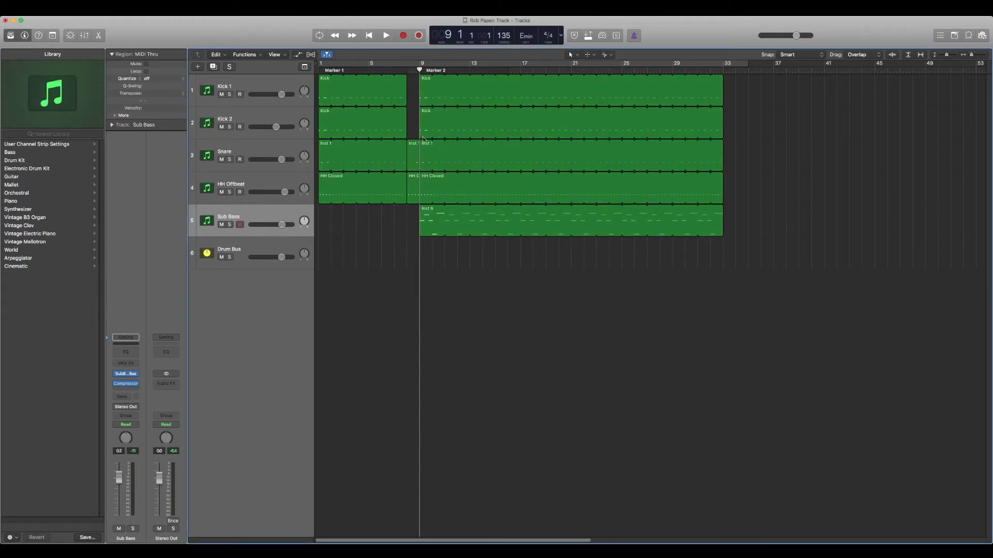
key("space")
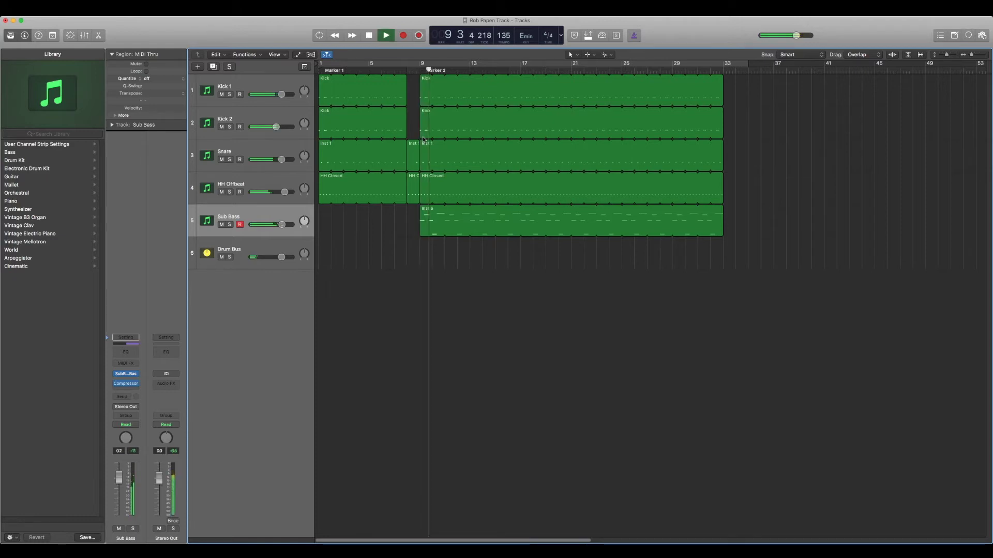
key("space")
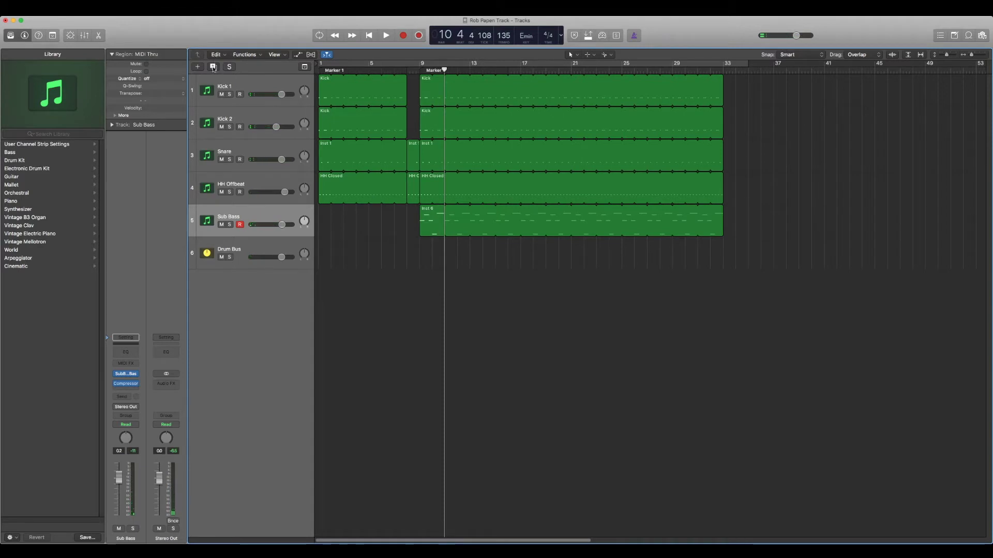
Duplicate the Sub Bass track and copy its MIDI region onto the new track at bar 9
key("super+d")
left_click(435, 216)
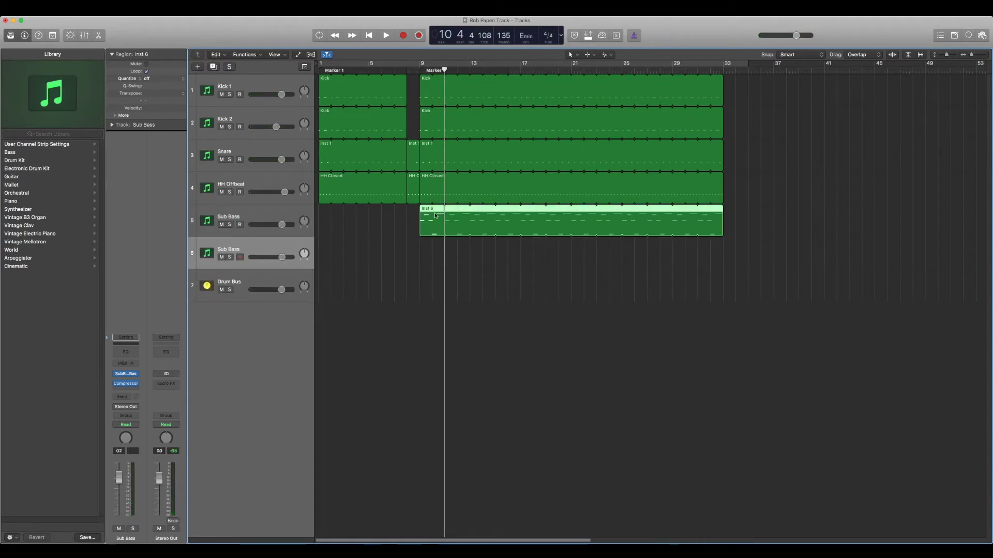
left_click_drag(435, 216, 435, 248)
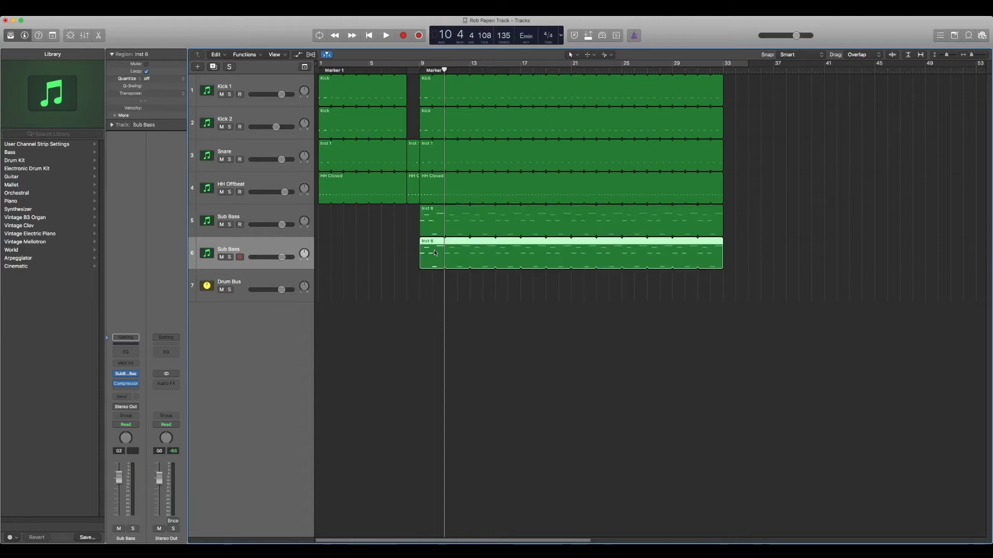
Transpose the copied bass region by +12 and adjust the Filter 1 cutoff in the duplicate track's SubBoomBass2
left_click(173, 96)
left_click(159, 90)
left_click(126, 373)
left_click_drag(144, 345, 190, 379)
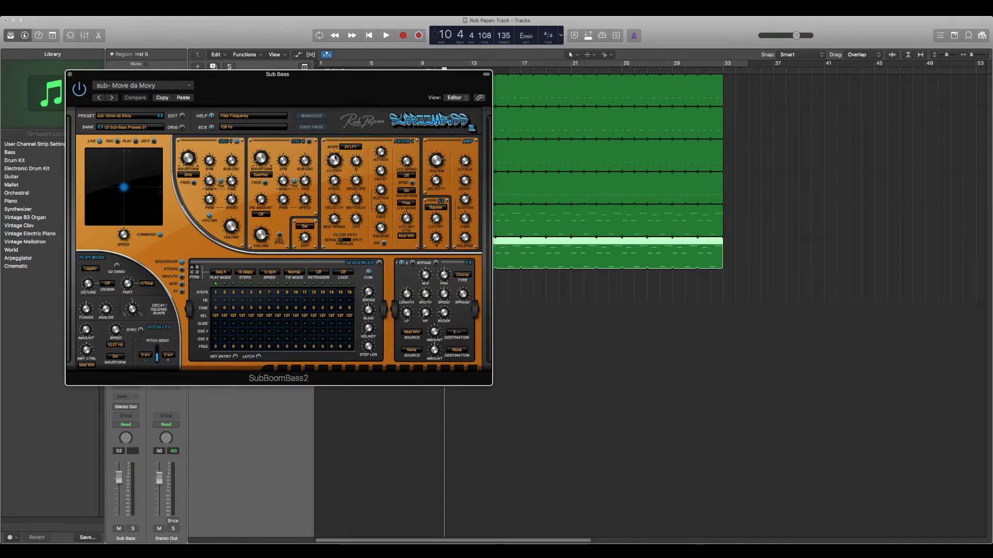
left_click_drag(334, 162, 334, 160)
left_click(70, 74)
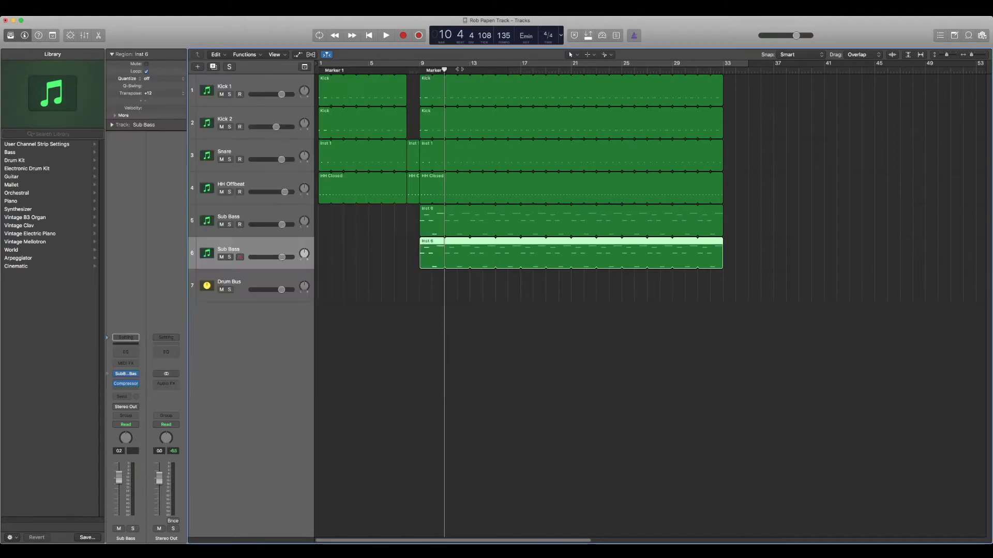
Play the arrangement and lower the volume of the duplicated Sub Bass track
key("shift+space")
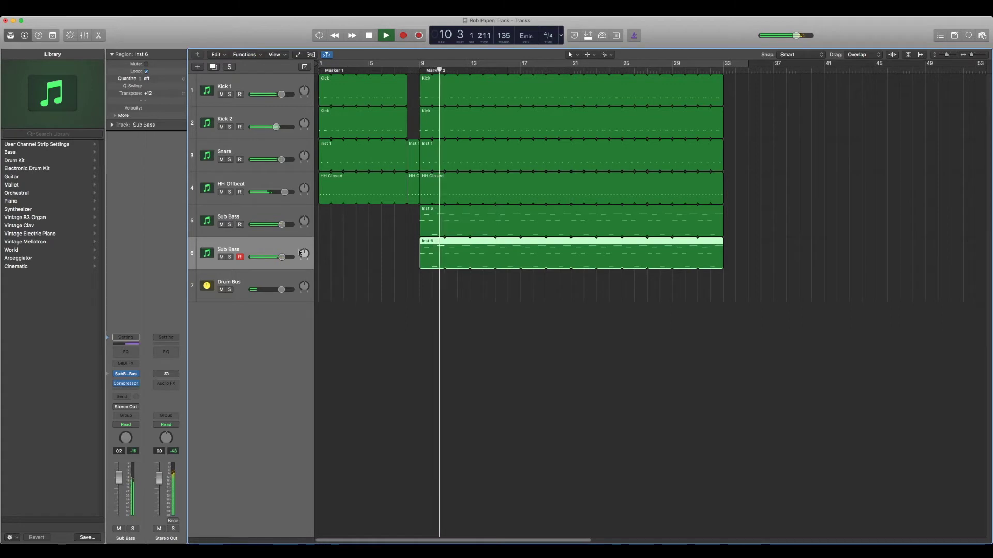
left_click_drag(282, 257, 271, 261)
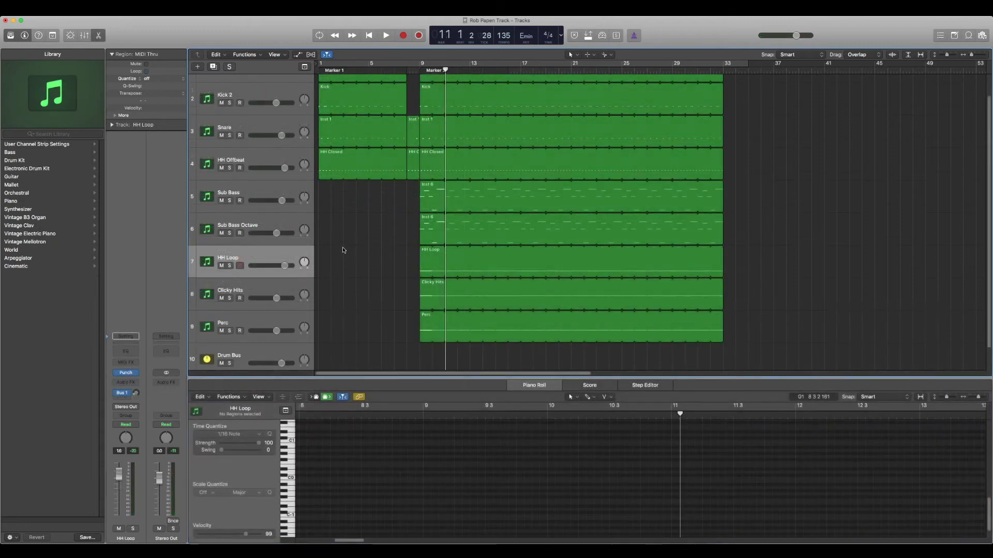
Solo the HH Loop track, listen to it from Marker 2, and unsolo it
left_click(345, 256)
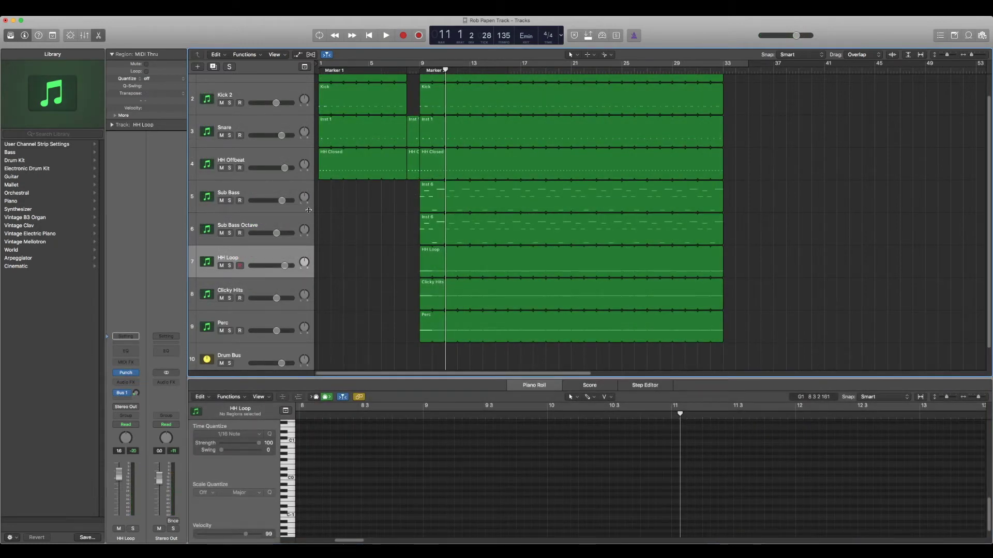
left_click(229, 266)
key("comma")
key("comma")
key("space")
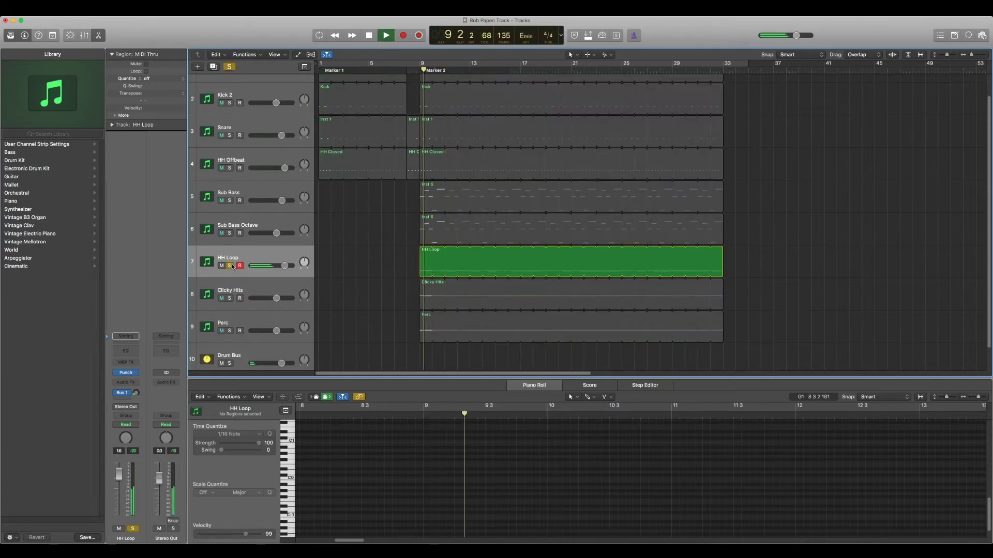
key("space")
left_click(229, 265)
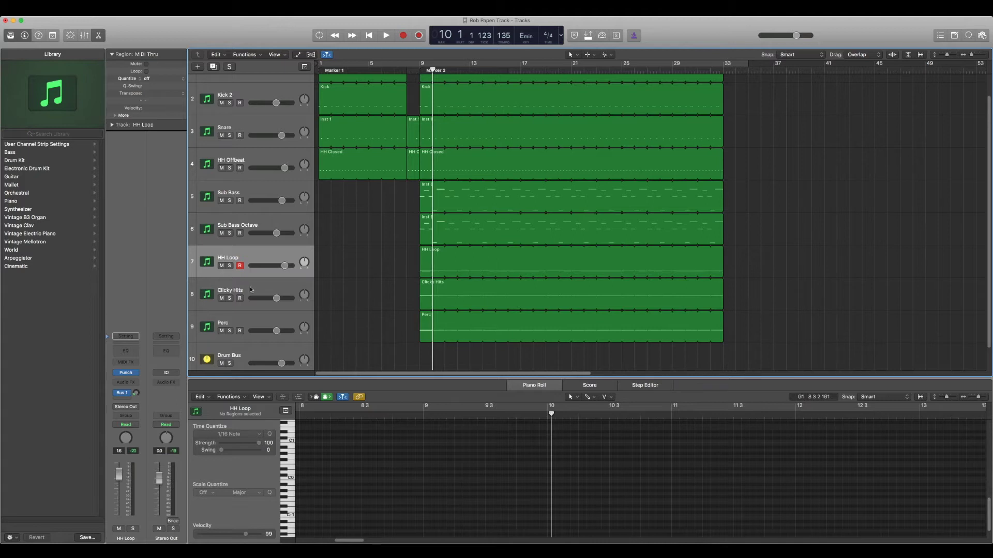
Open the SubBoomBass2 instrument on the Clicky Hits track to view its sequencer preset, and close it
left_click(219, 294)
left_click(134, 373)
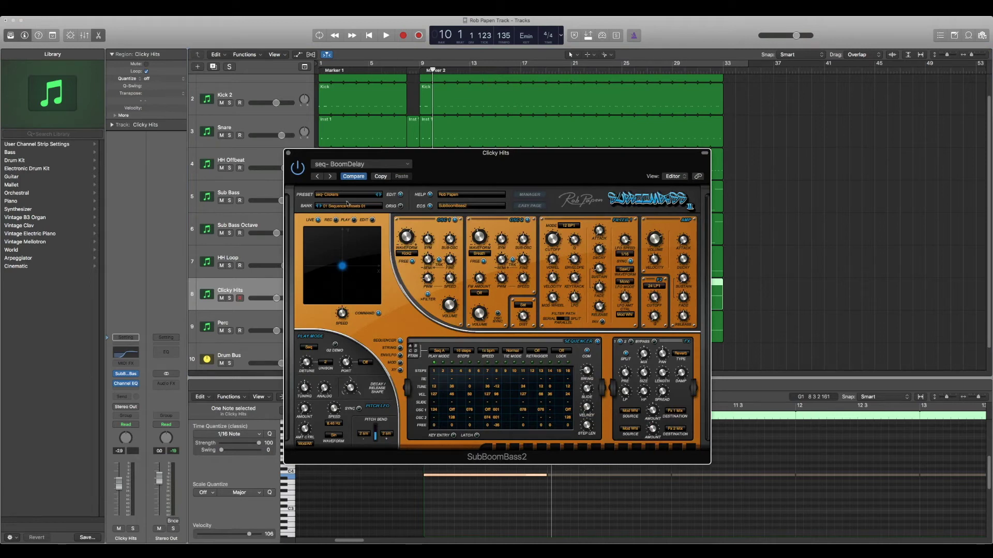
left_click_drag(450, 172, 426, 144)
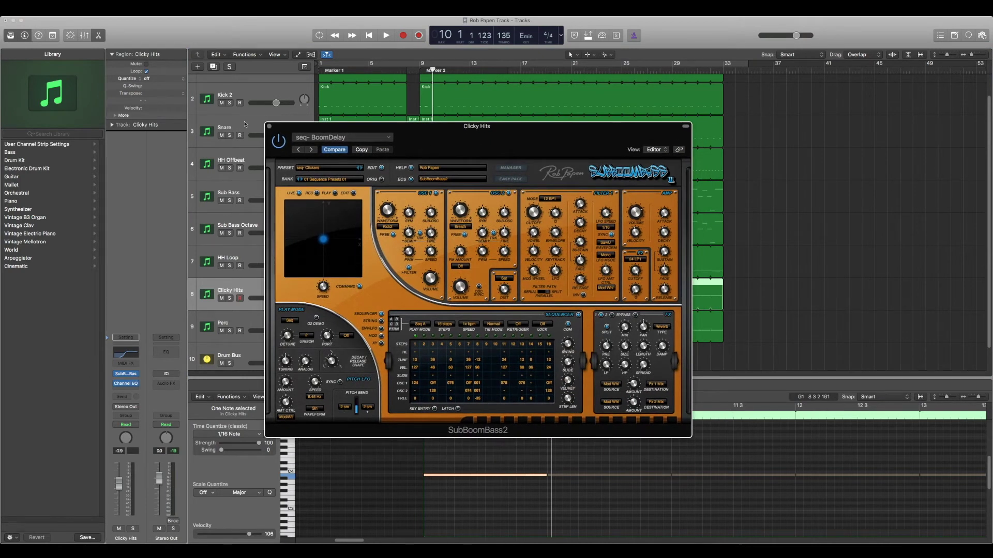
left_click(269, 126)
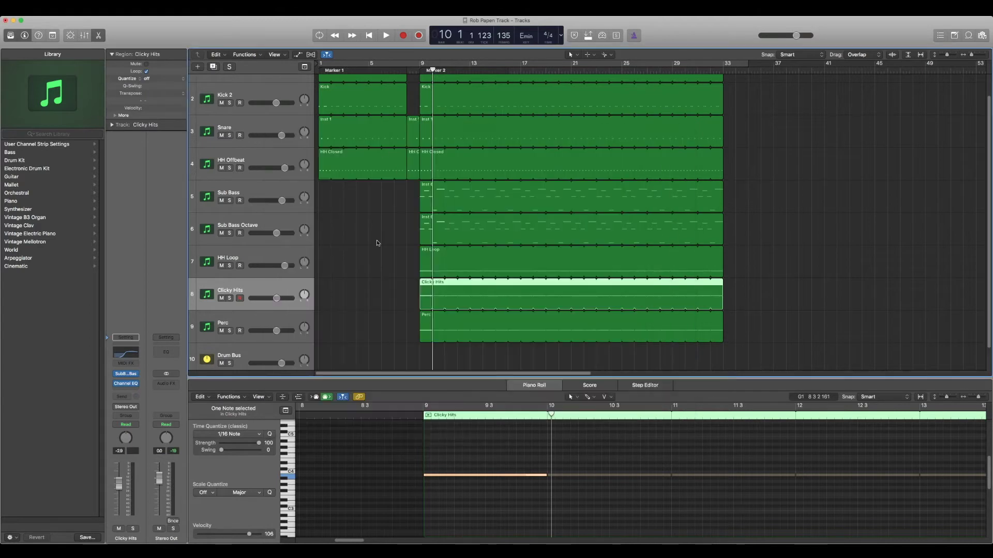
Solo the HH Loop, Clicky Hits and Perc tracks, listen to them together, and leave only Clicky Hits soloed
left_click_drag(230, 266, 233, 319)
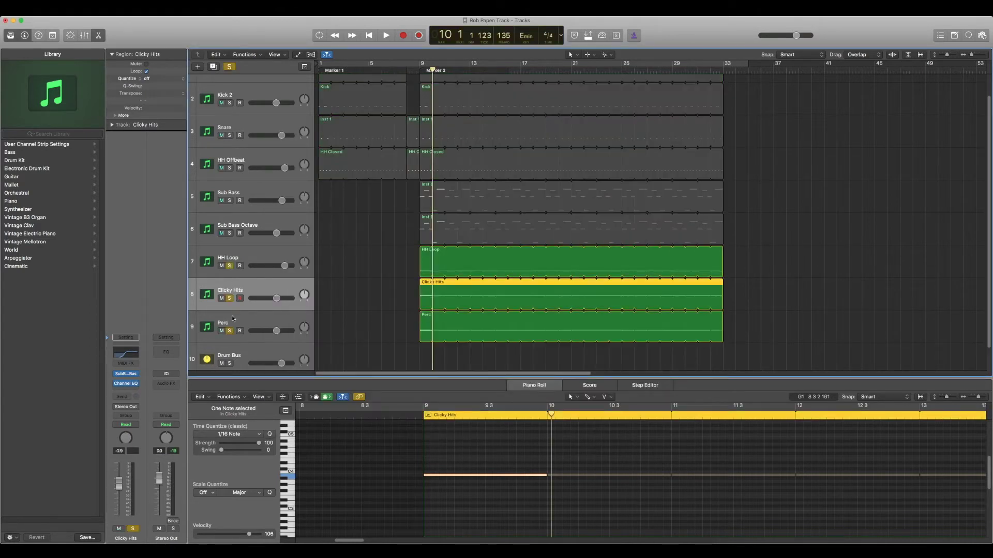
key("space")
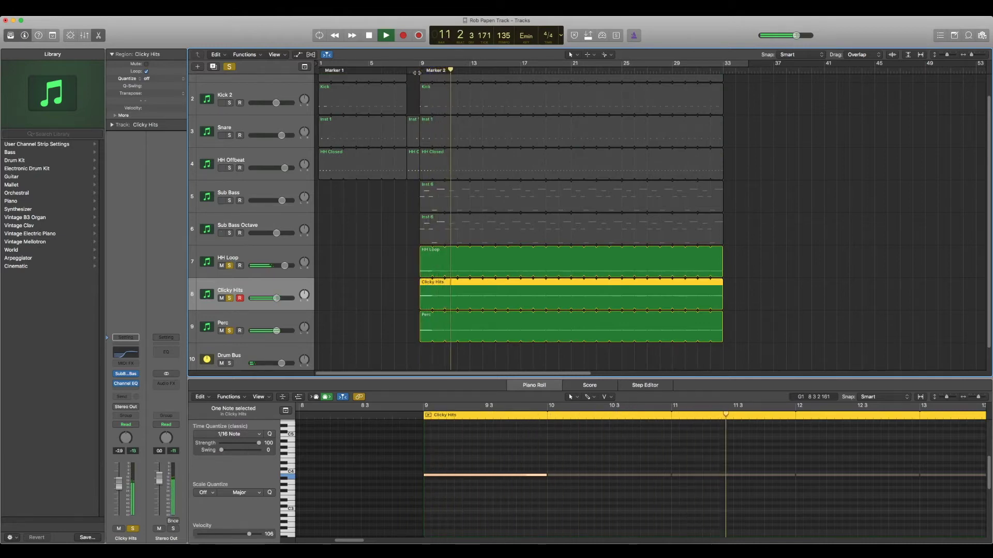
key("space")
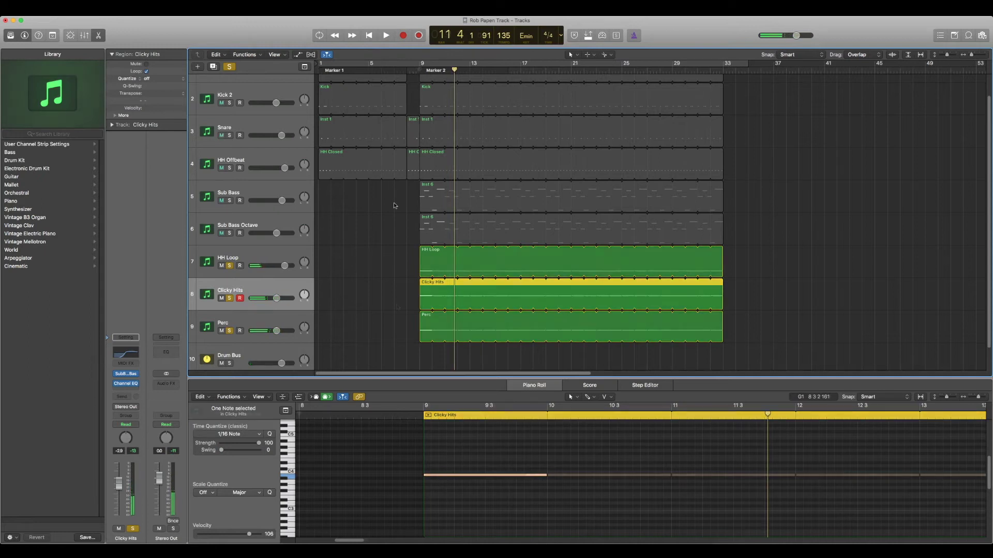
left_click(397, 307)
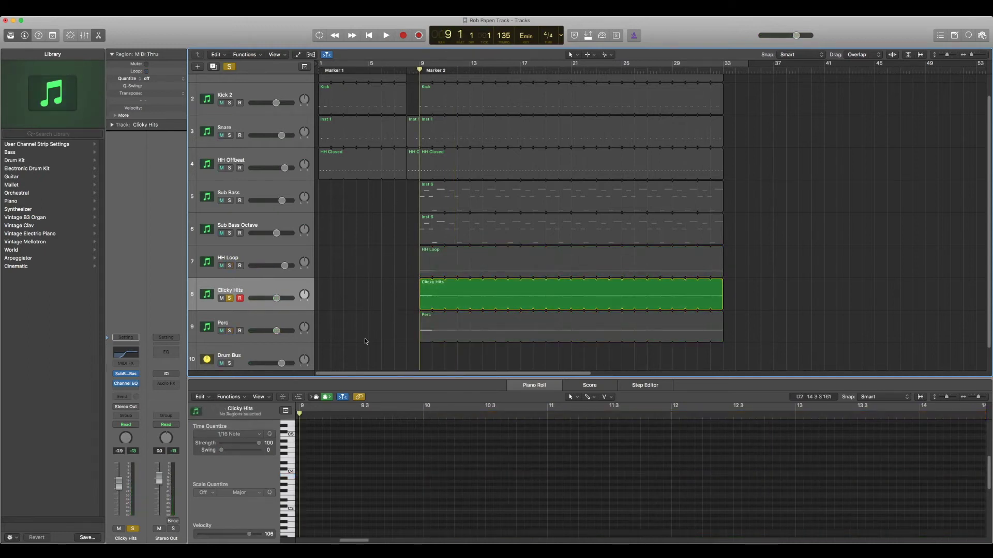
Open SubBoomBass2 on the Clicky Hits track and raise its Decay/Release Shape while the soloed part plays
left_click(125, 373)
left_click_drag(362, 203, 351, 166)
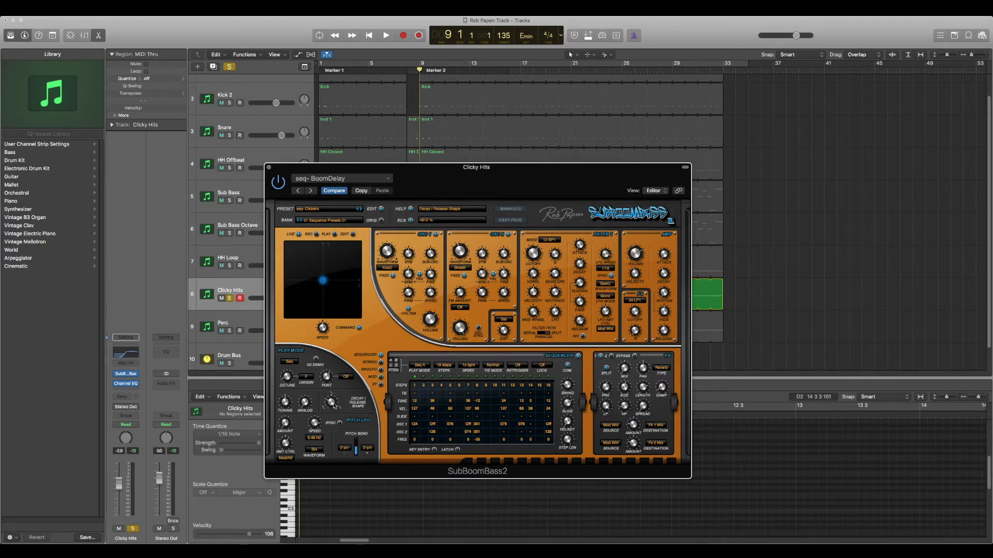
left_click_drag(444, 172, 481, 158)
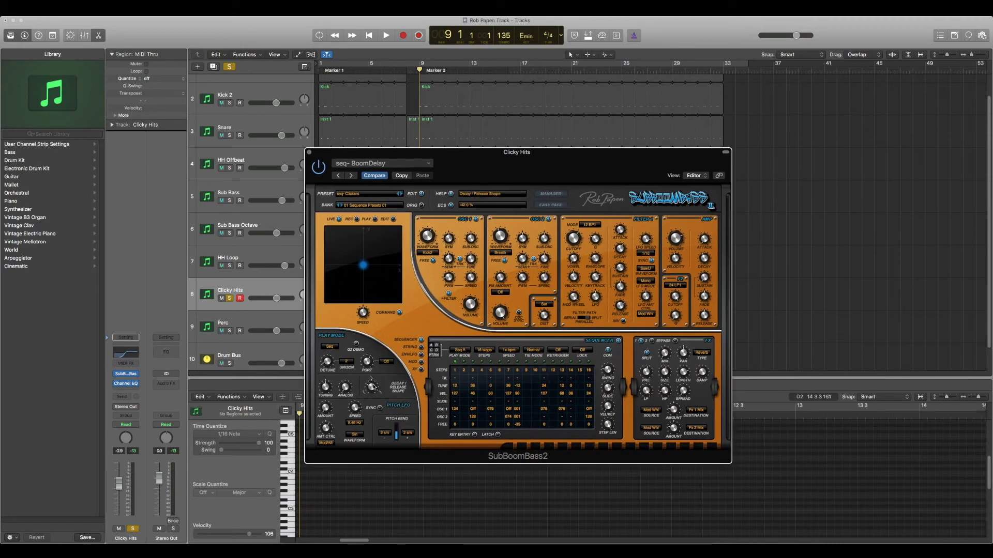
key("space")
left_click_drag(372, 388, 395, 301)
key("space")
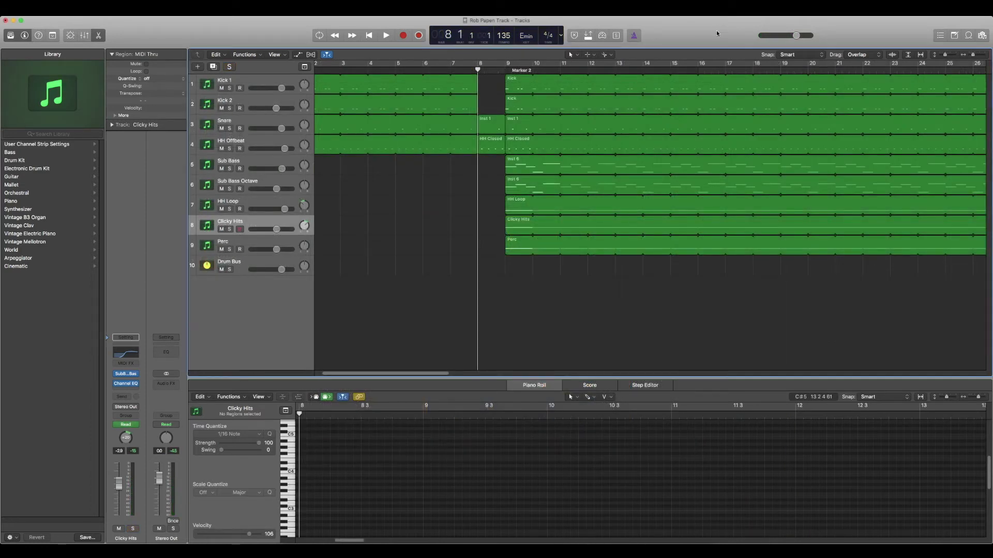
Show the Clicky Hits automation curve, hide it, and play the full arrangement from bar 8
key("a")
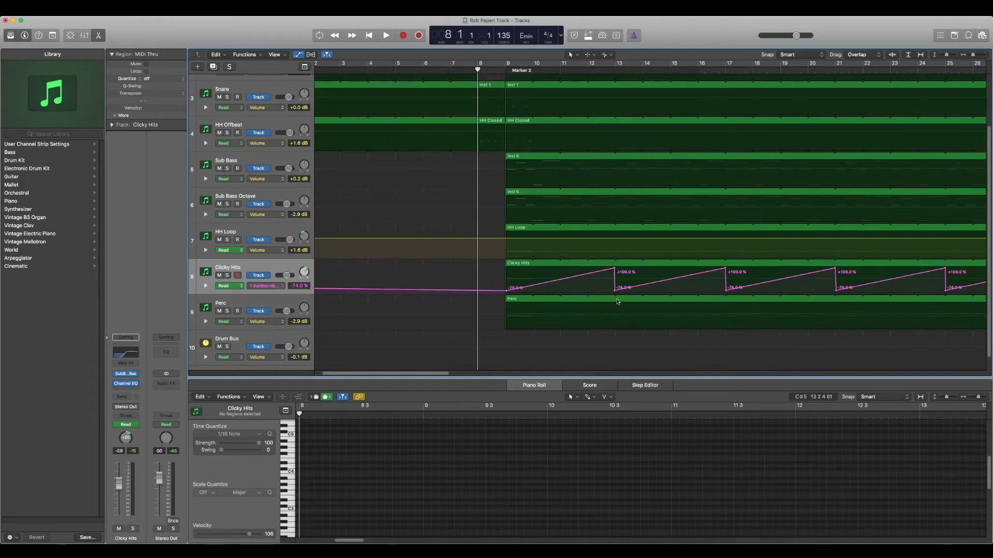
key("a")
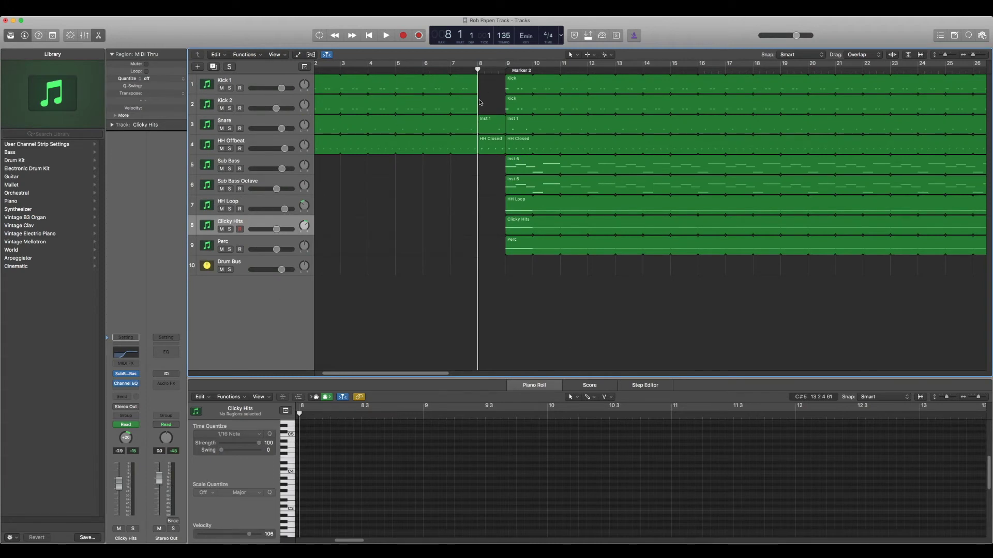
key("space")
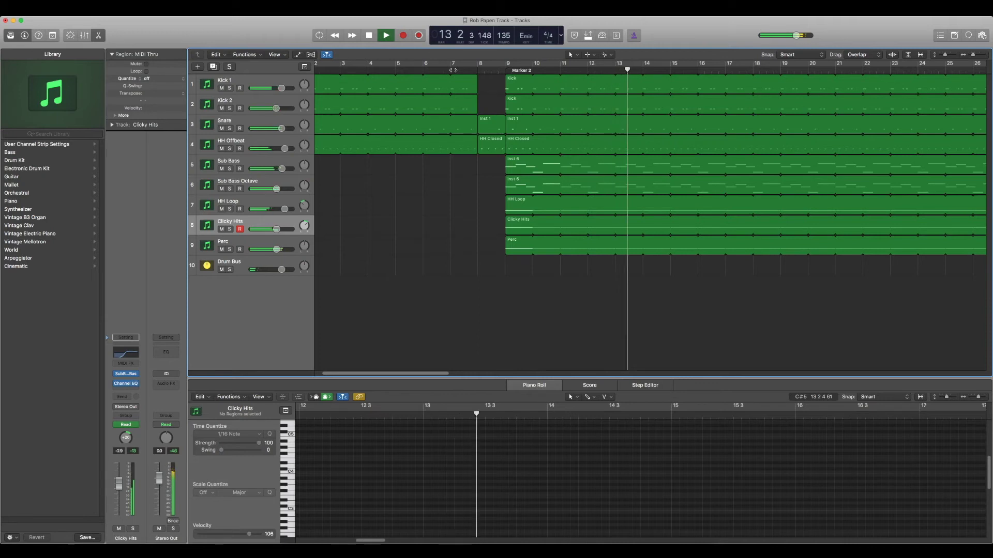
key("space")
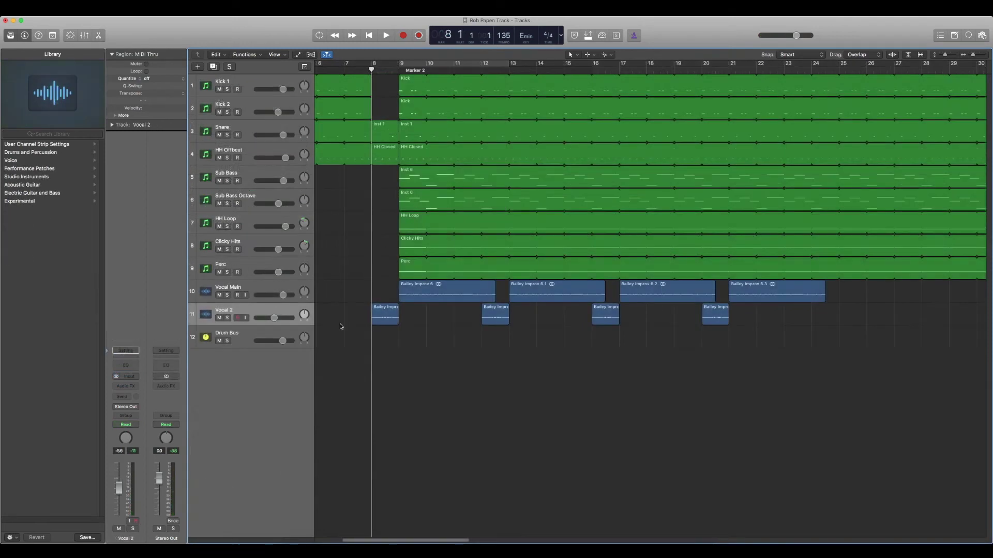
Solo Vocal Main and Vocal 2, listen to them together from bar 8, and leave only Vocal Main soloed
left_click(237, 322)
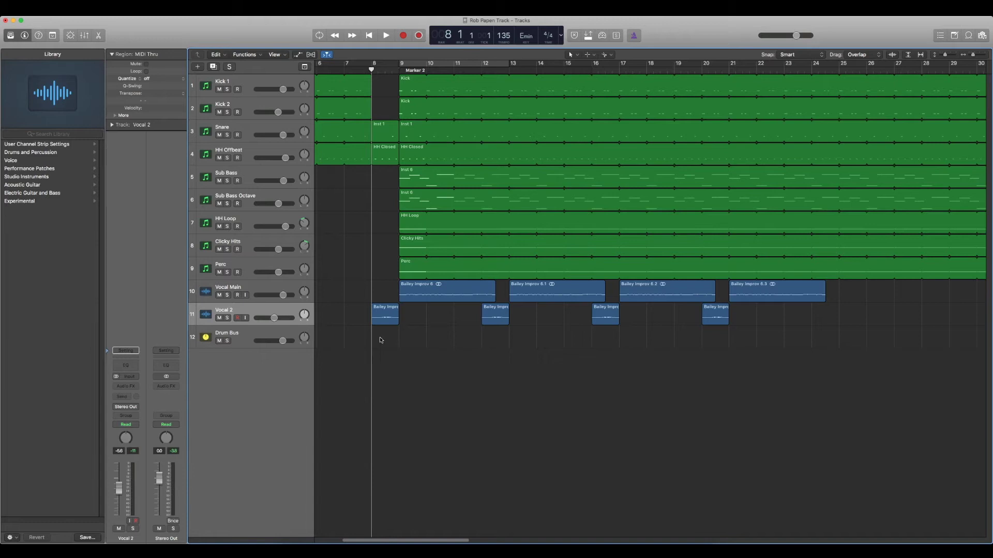
left_click(226, 295)
left_click(227, 318)
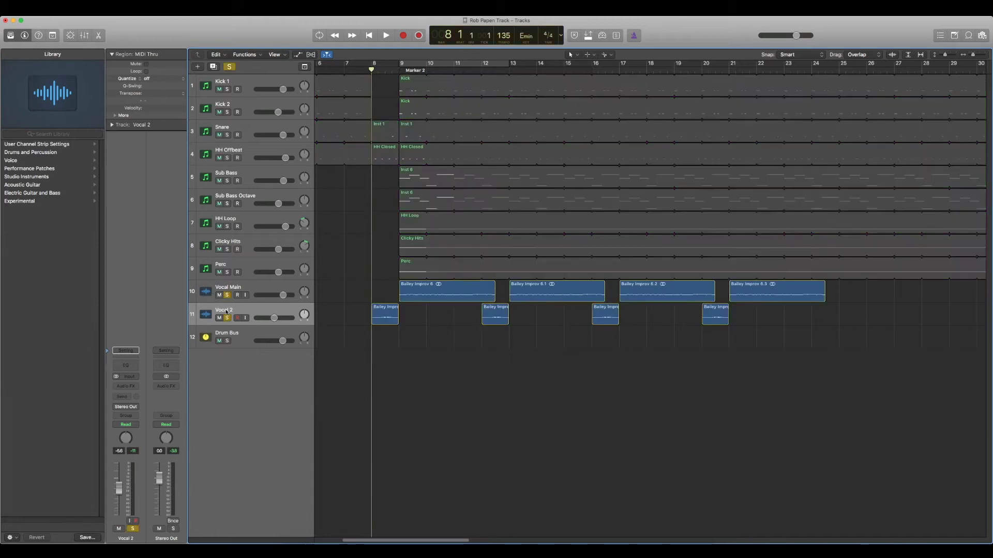
key("space")
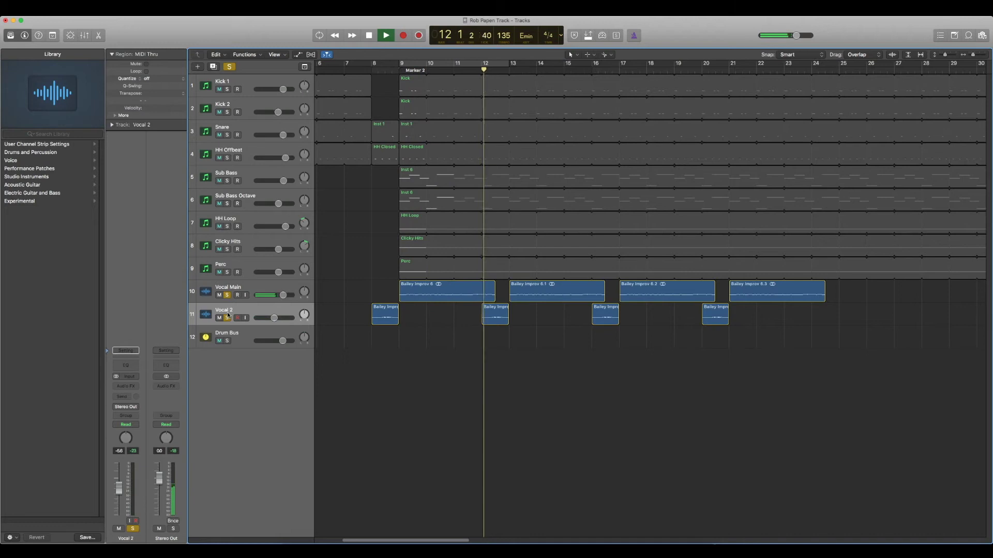
key("space")
left_click(228, 317)
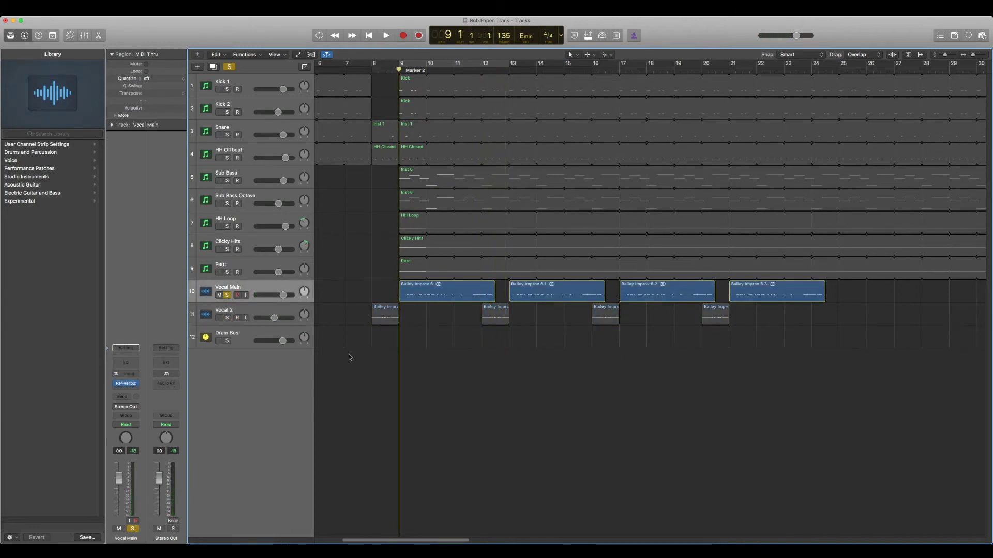
Open RP-Verb2 on Vocal Main, lower the wet share of its Dry/Wet mix during playback, and unsolo the track
left_click(126, 383)
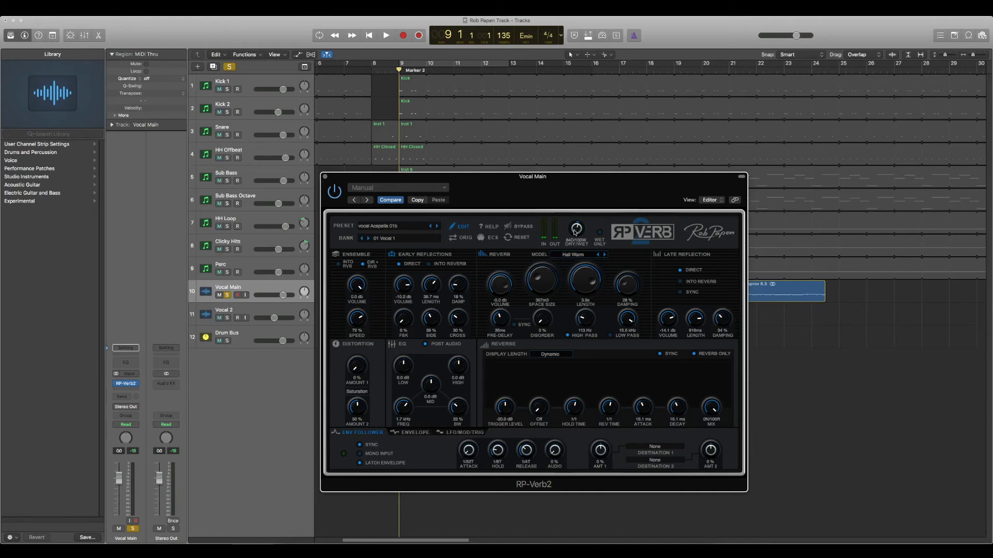
key("space")
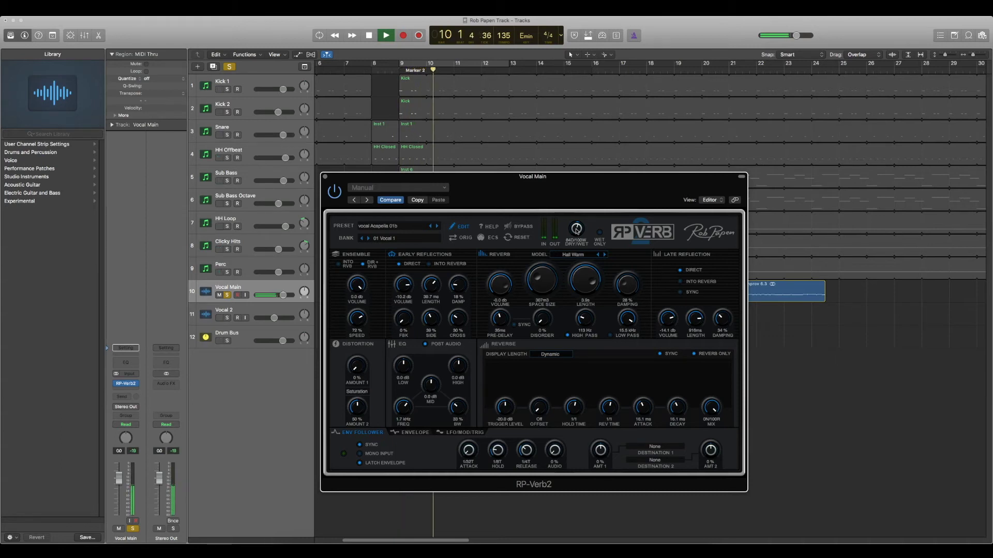
left_click_drag(577, 229, 578, 262)
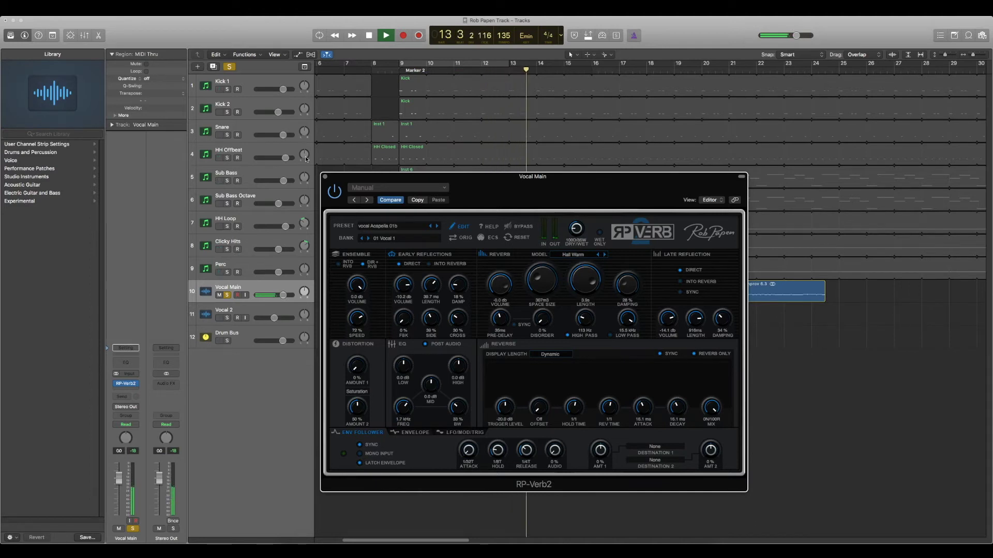
left_click(228, 295)
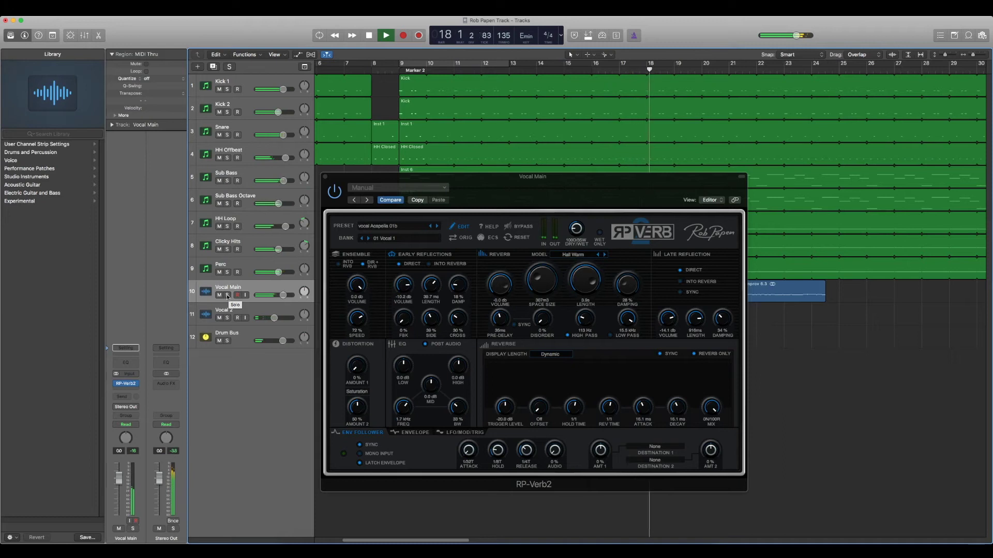
Solo Vocal Main again and listen from bar 21 with the RP-Verb2 reverse effect
left_click(227, 295)
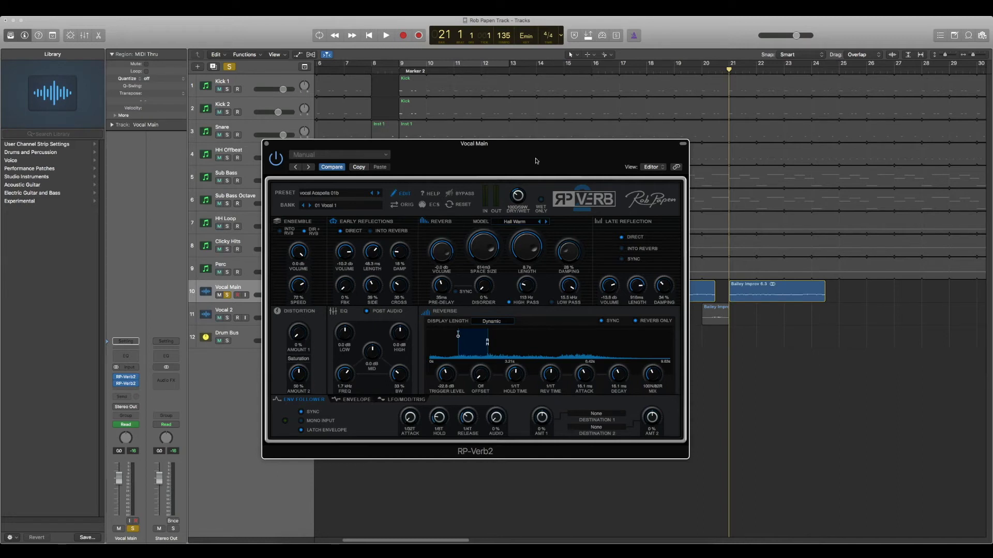
left_click_drag(551, 157, 539, 153)
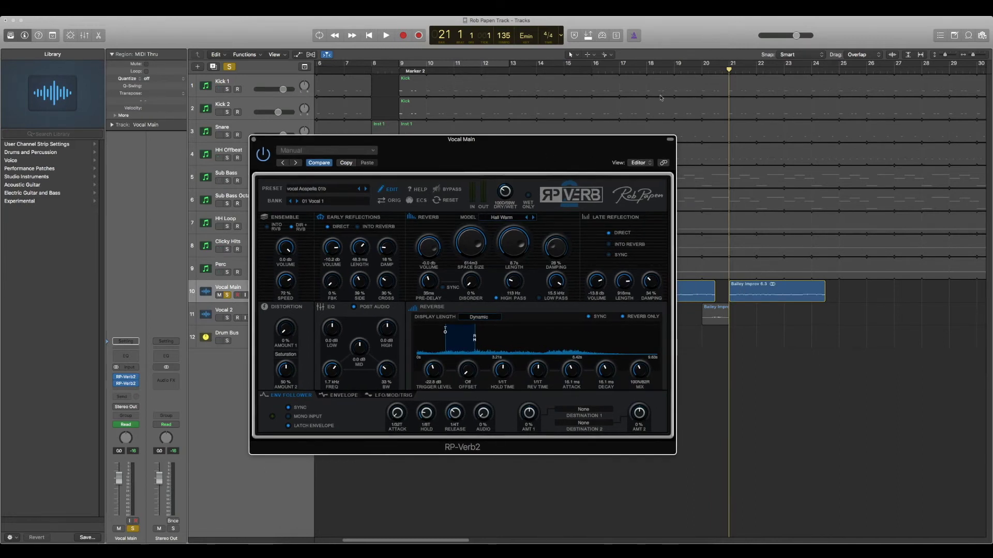
key("space")
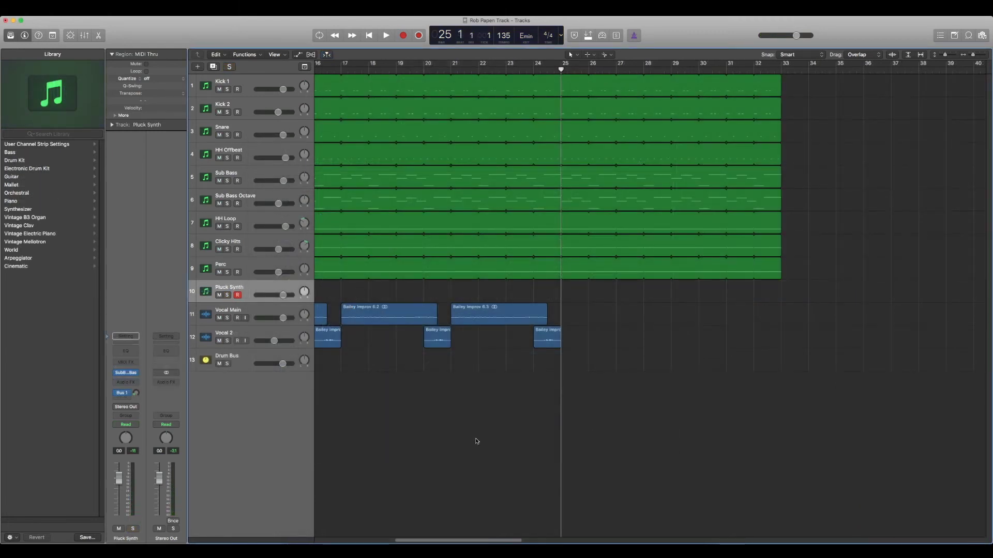
Open SubBoomBass2 on the Pluck Synth track and adjust the Filter 1 cutoff
left_click(125, 375)
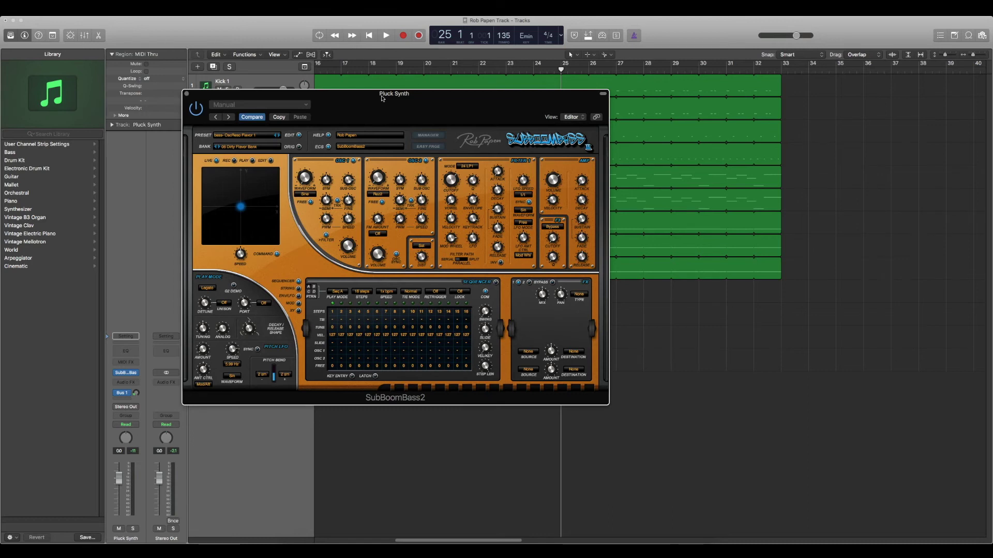
left_click_drag(371, 98, 398, 97)
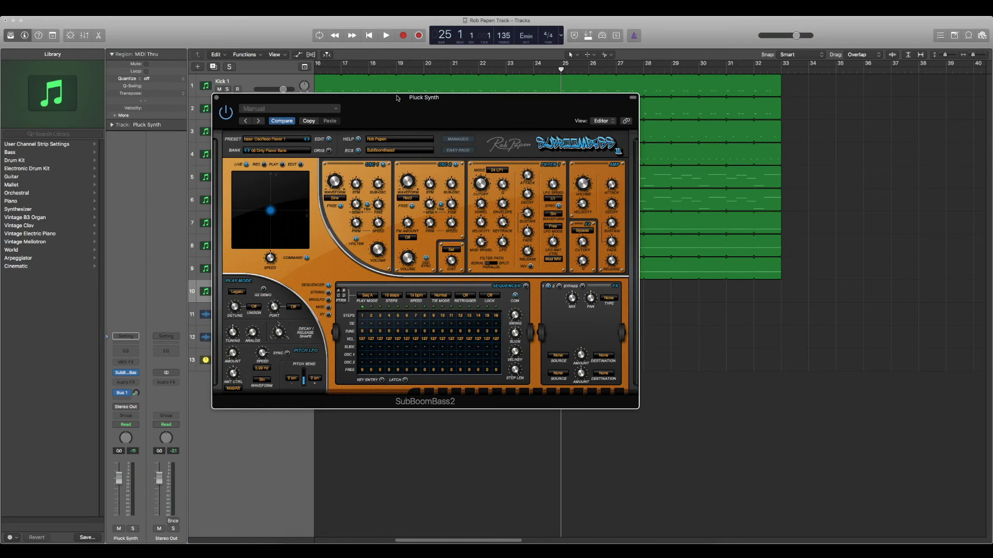
mouse_move(482, 194)
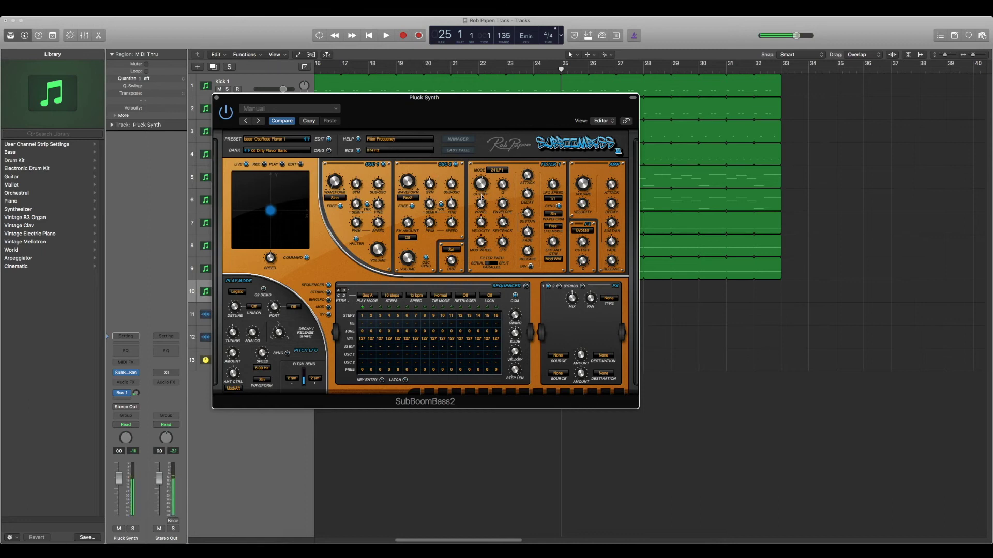
left_click_drag(487, 213, 488, 218)
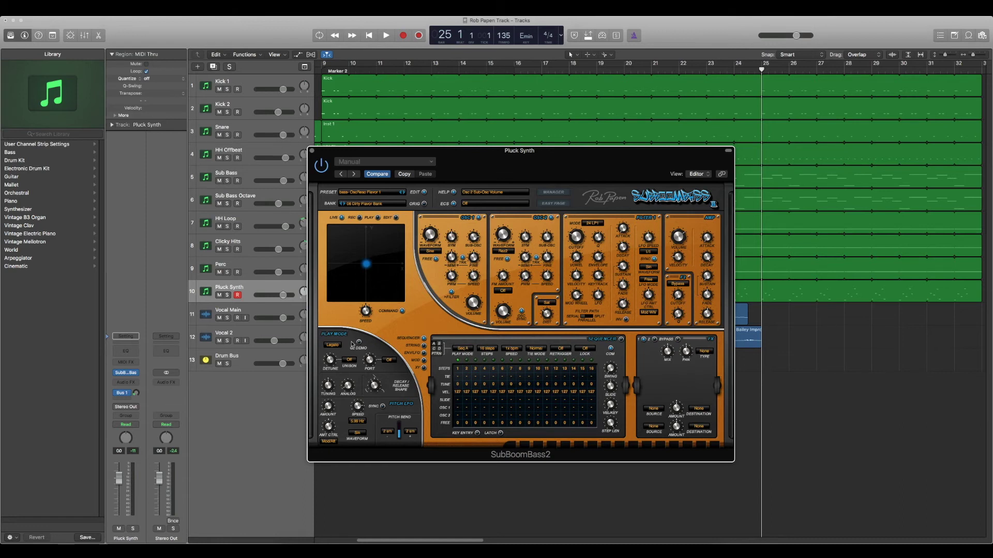
Assign Amp Envelope Release as the X Mod 2 destination in the advanced XY settings and raise its amount
left_click(424, 368)
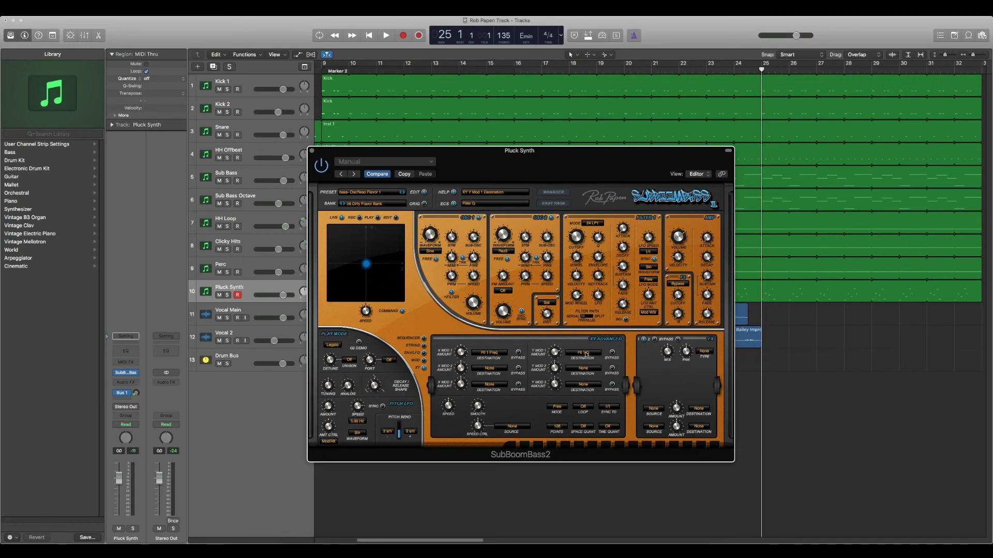
left_click(489, 369)
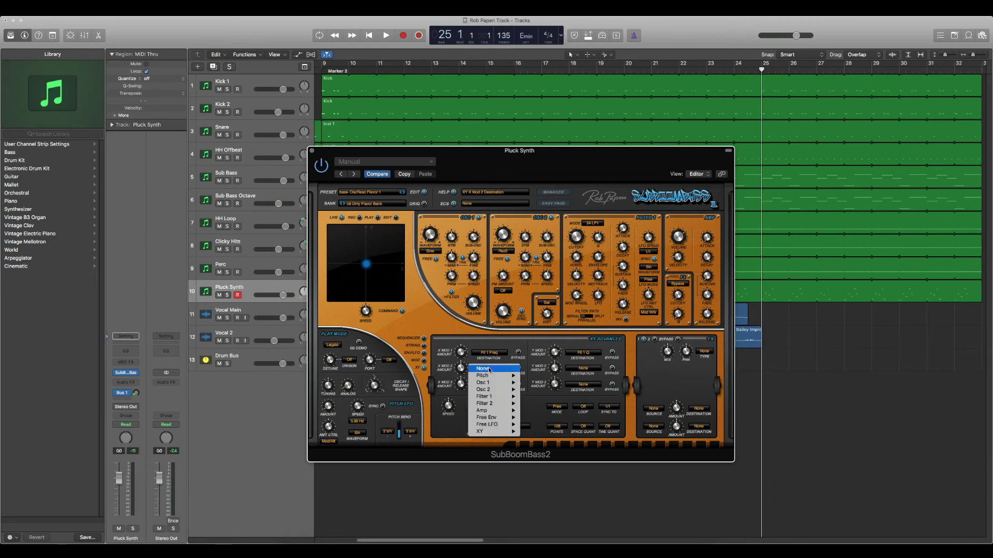
mouse_move(492, 411)
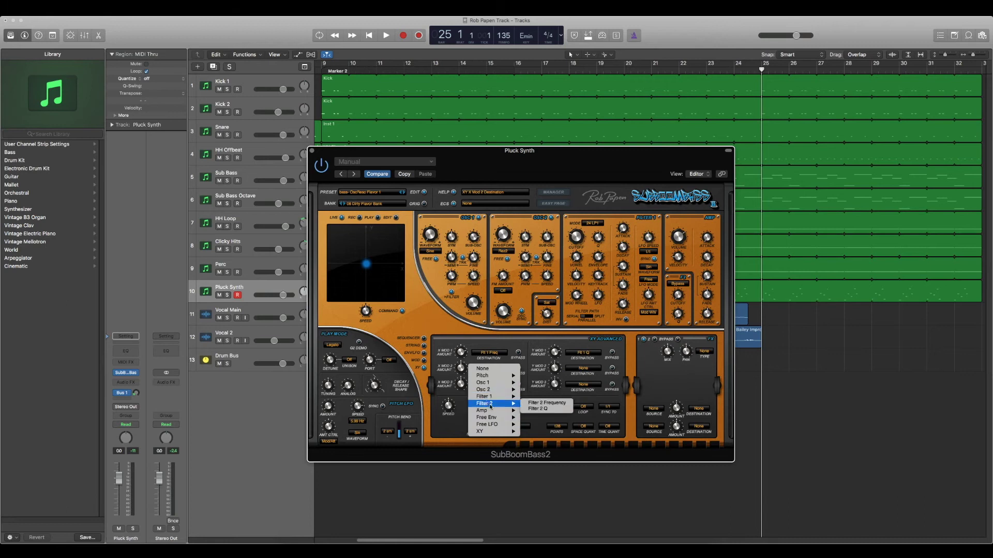
left_click(559, 452)
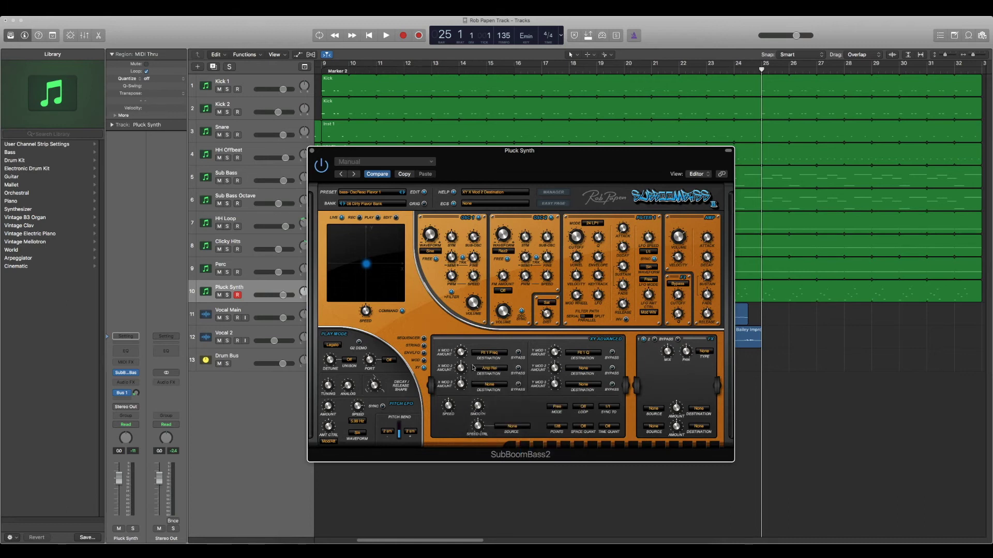
left_click_drag(464, 370, 463, 359)
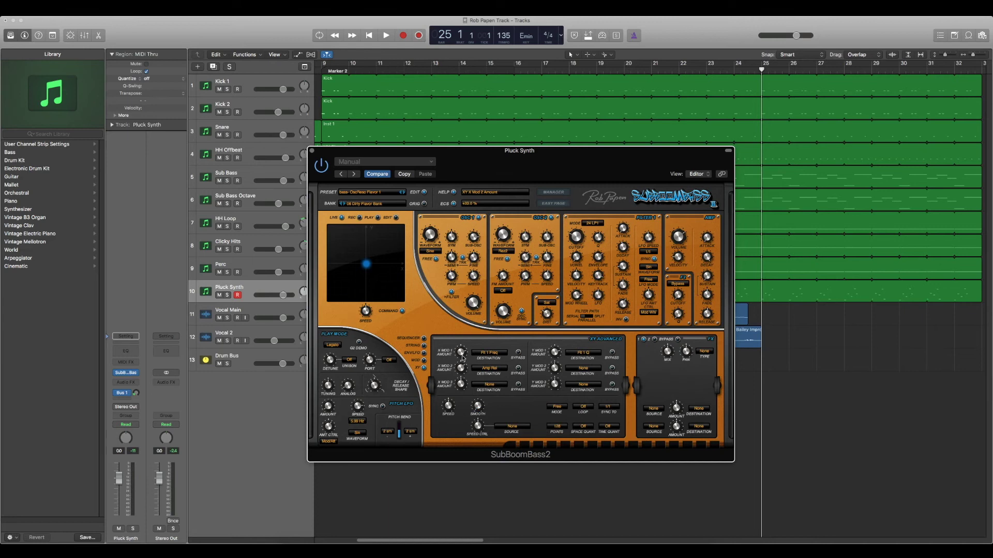
Assign Amp Envelope Sustain as the Y Mod 2 destination and move the XY pad point while the track plays
left_click(581, 369)
mouse_move(591, 410)
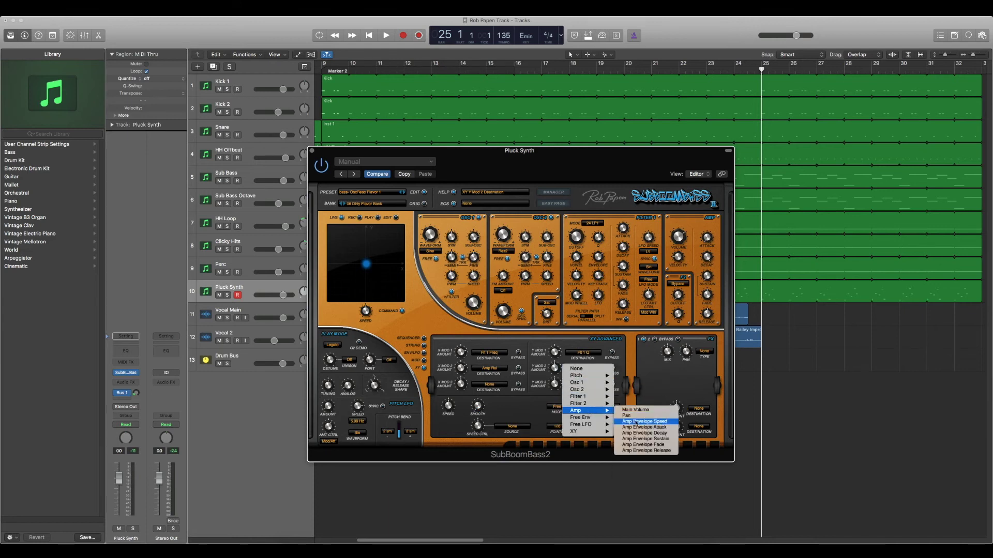
left_click(637, 439)
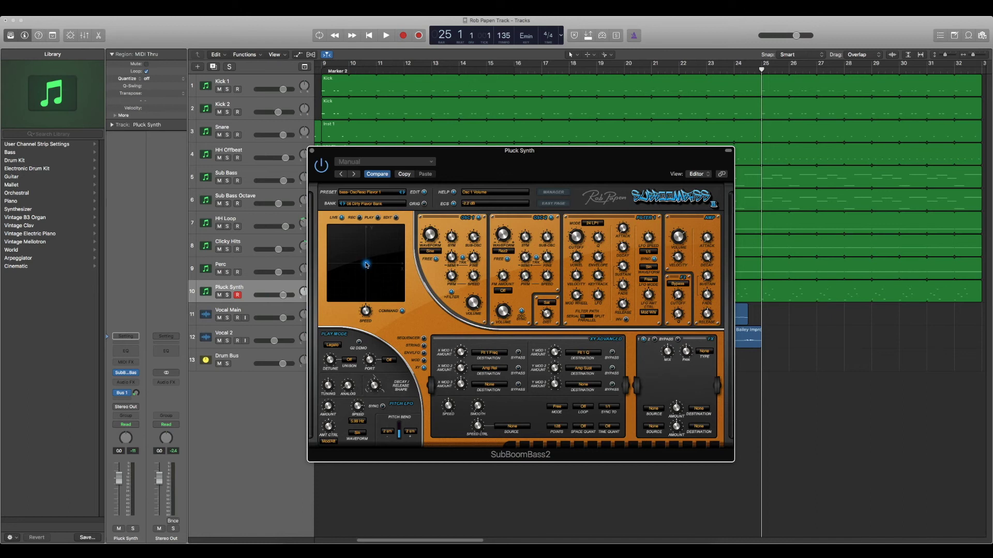
key("space")
mouse_move(367, 264)
left_mouse_down()
mouse_move(396, 258)
mouse_move(366, 262)
mouse_move(382, 247)
mouse_move(395, 261)
mouse_move(369, 264)
left_mouse_up()
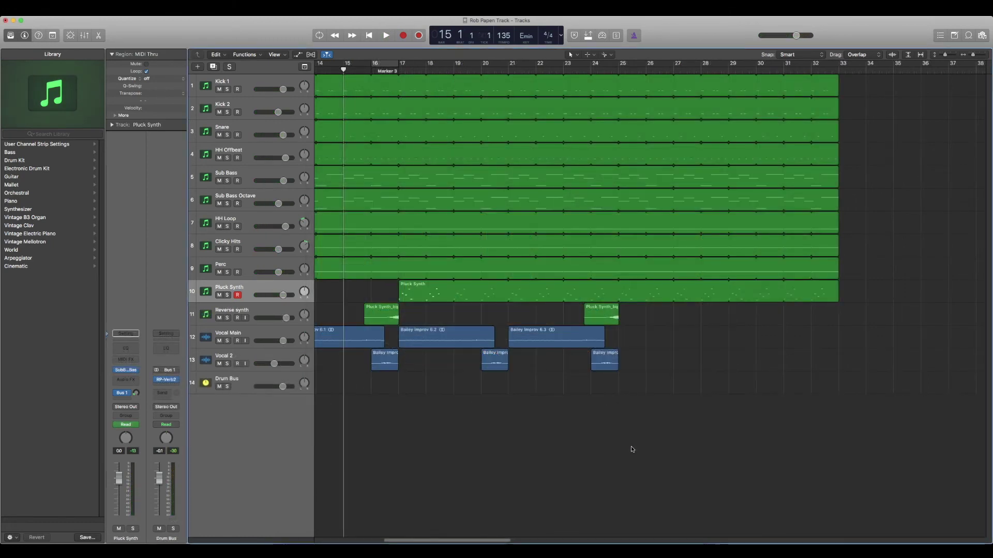
Show the track automation to examine the Pluck Synth curve from bar 25 on, and hide it
key("a")
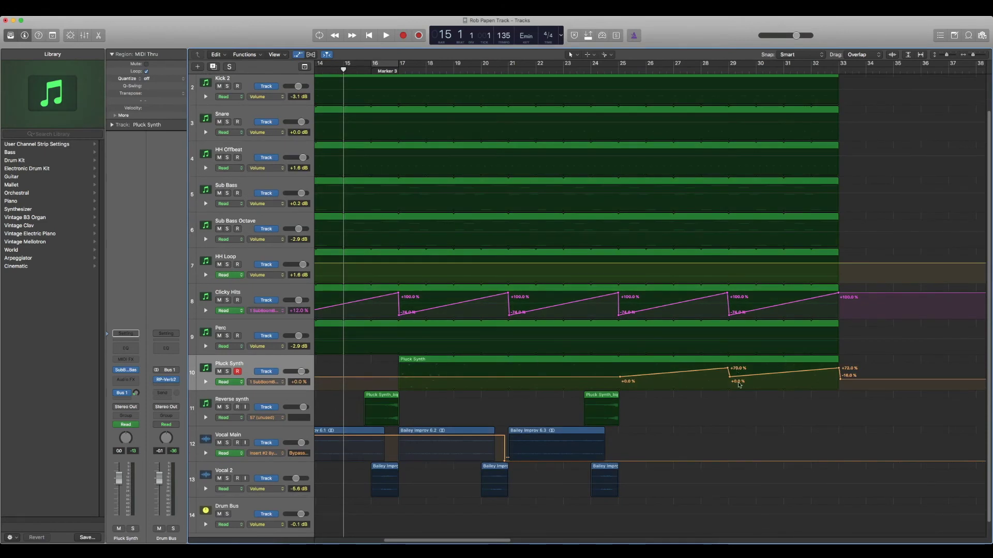
key("a")
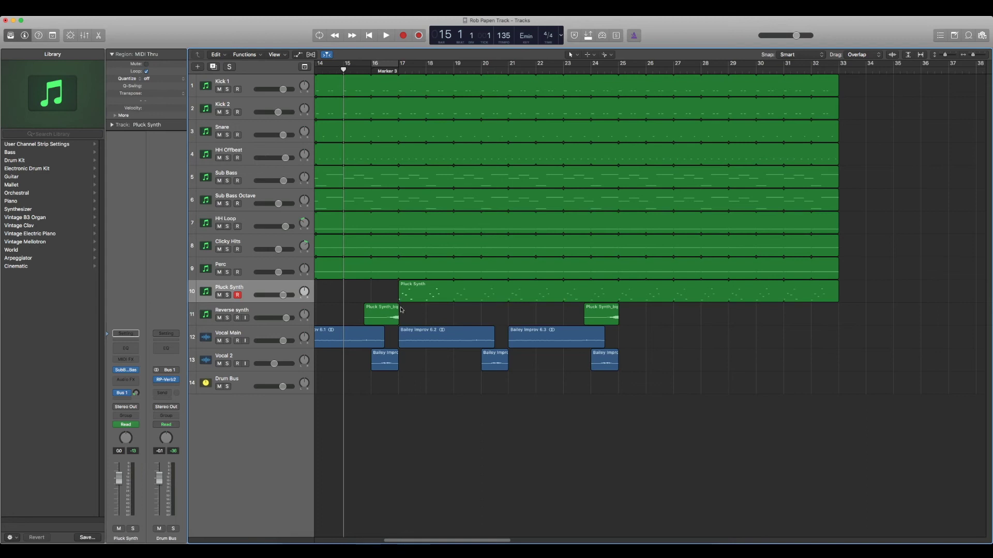
Open the first Reverse synth region in the audio file editor to view the Reverse function, close it, and play from bar 15
left_click(384, 317)
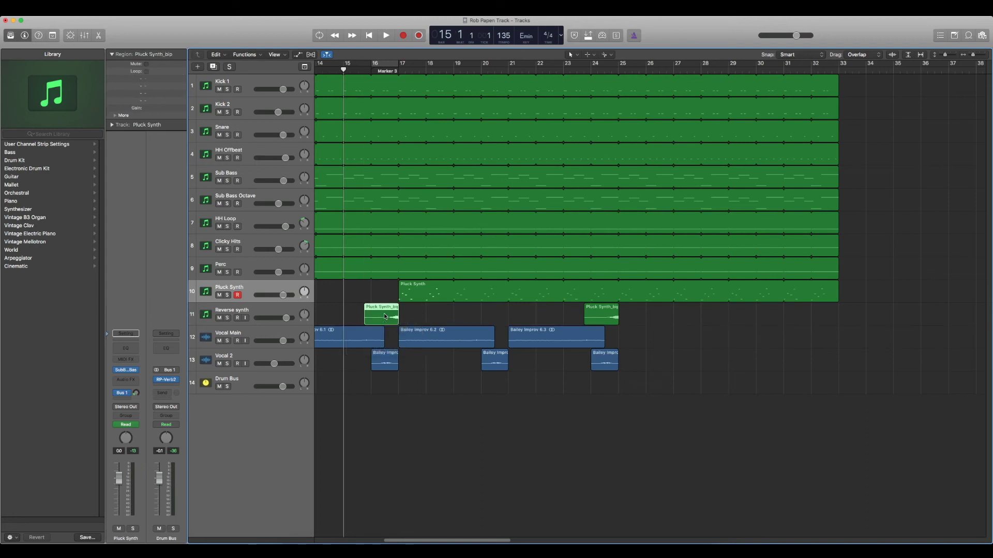
double_click(385, 317)
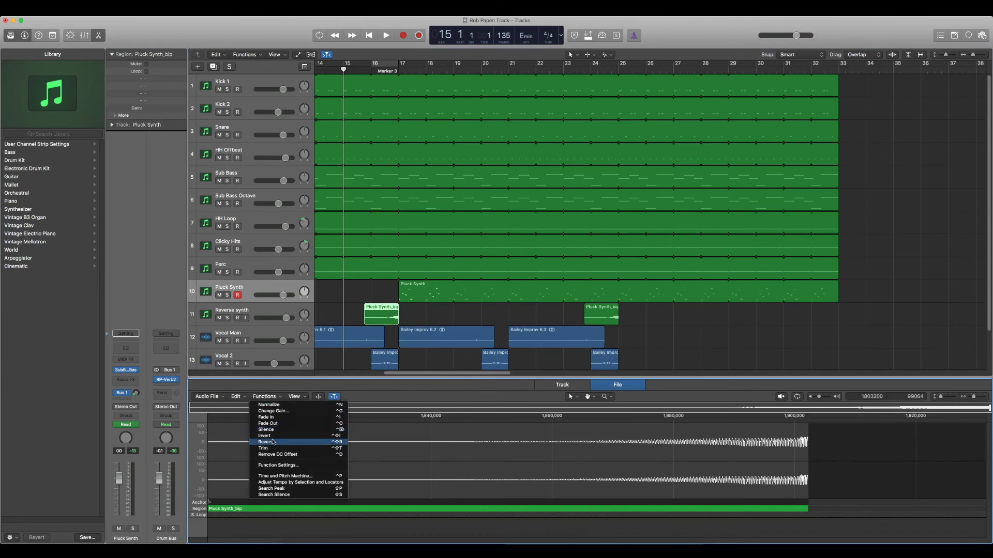
left_click(360, 353)
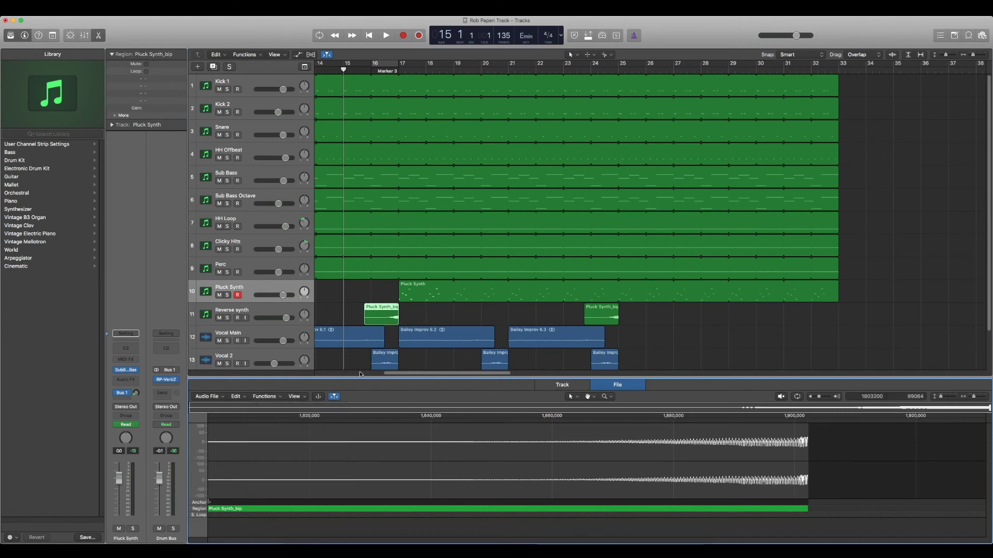
left_click_drag(362, 377, 362, 540)
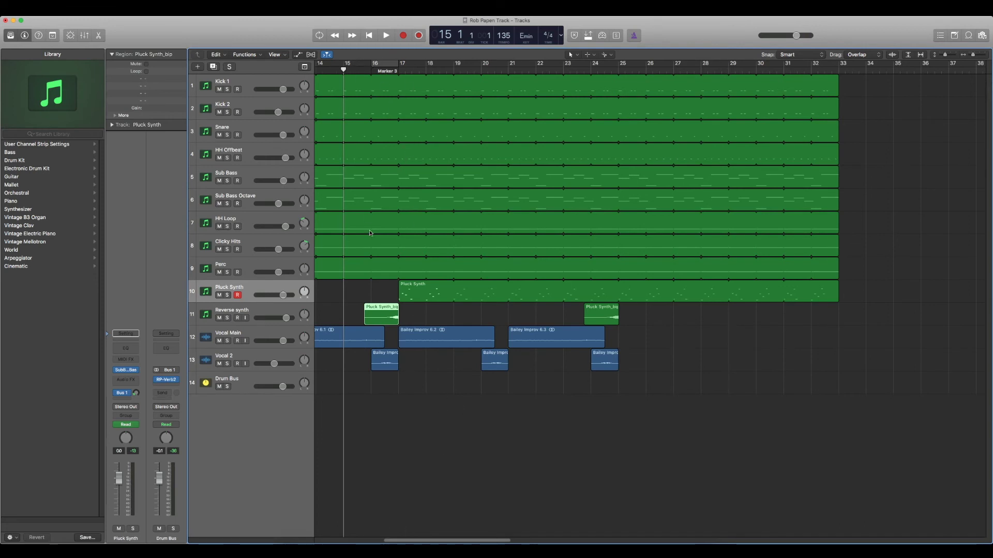
key("space")
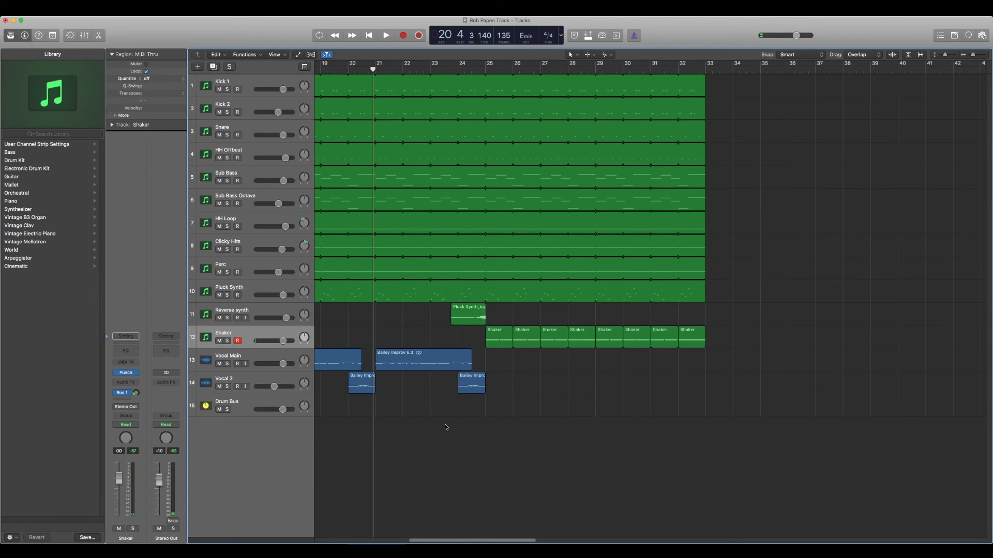
Play the whole arrangement from bar 1 and follow it through to the Shaker regions
key("Return")
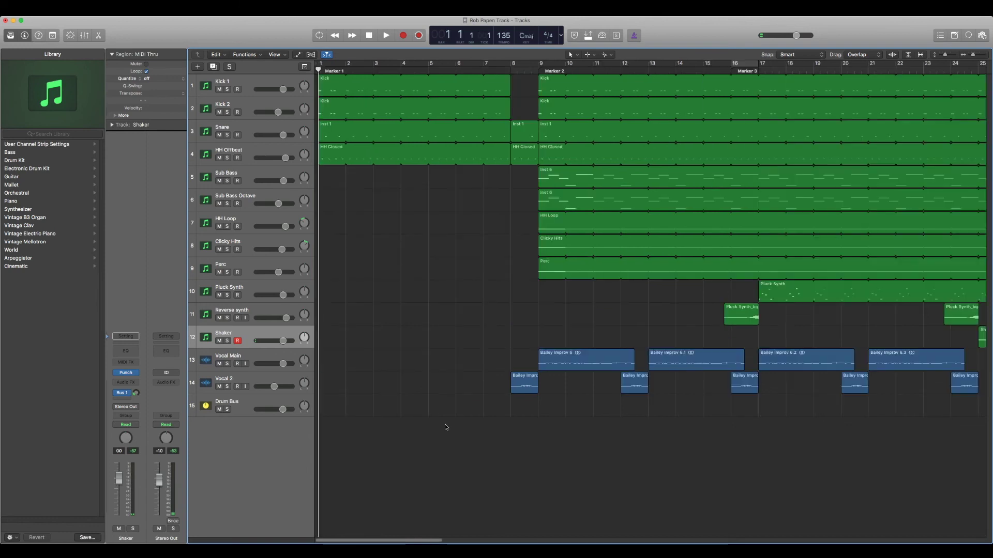
key("space")
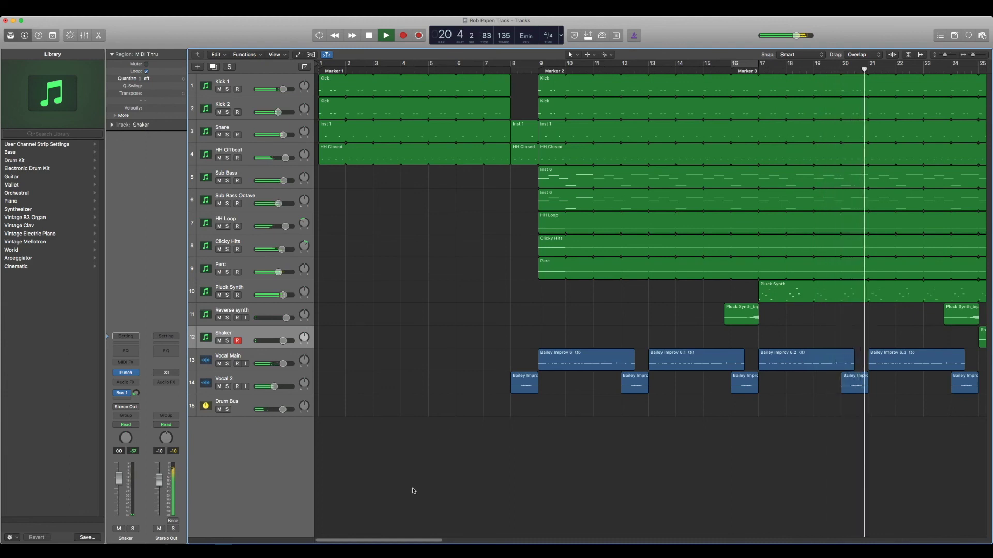
left_click_drag(404, 543, 489, 540)
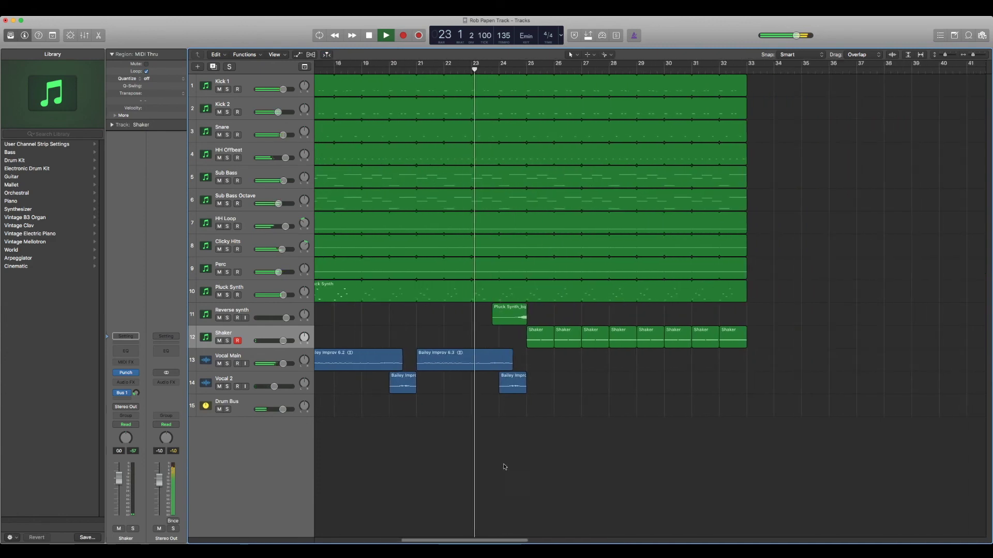